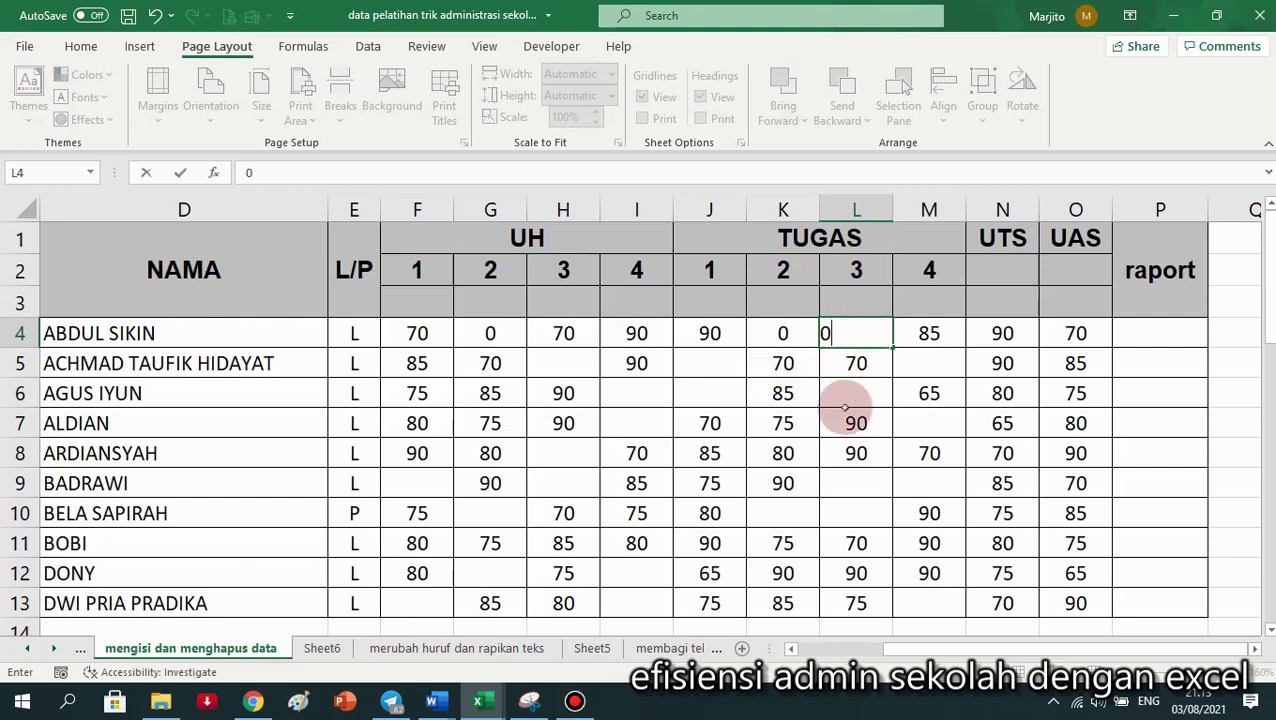
- Undo the zeros entered one by one in the empty score cells of row 4
click(843, 396)
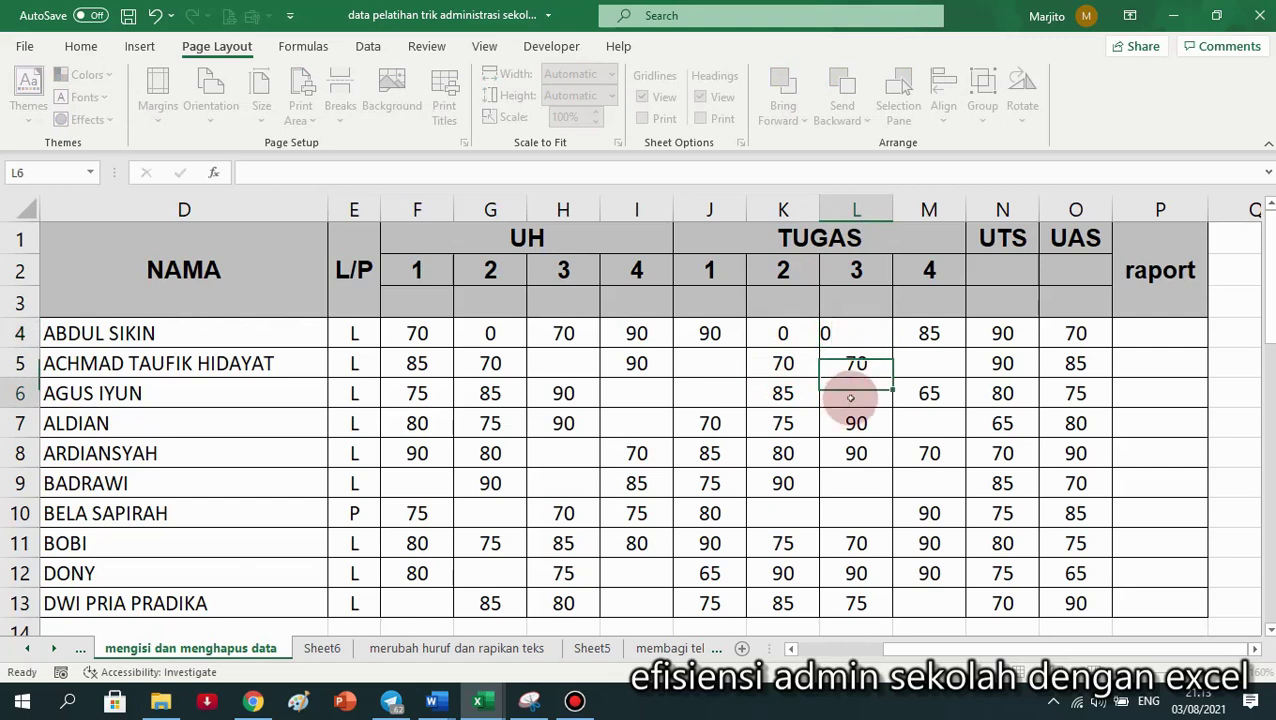
click(155, 15)
click(155, 15)
click(155, 15)
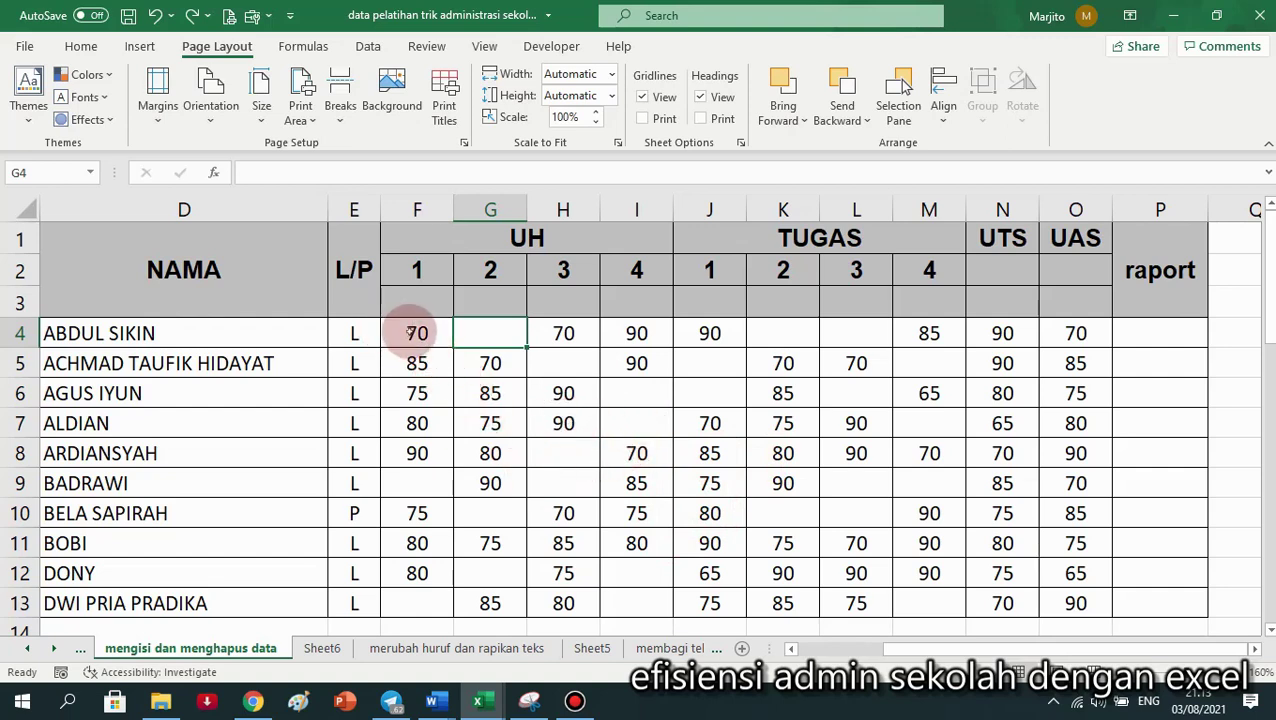
- Select only the blank cells within the score range F4:O13 using Go To Special with the Blanks option
drag(415, 333, 1092, 614)
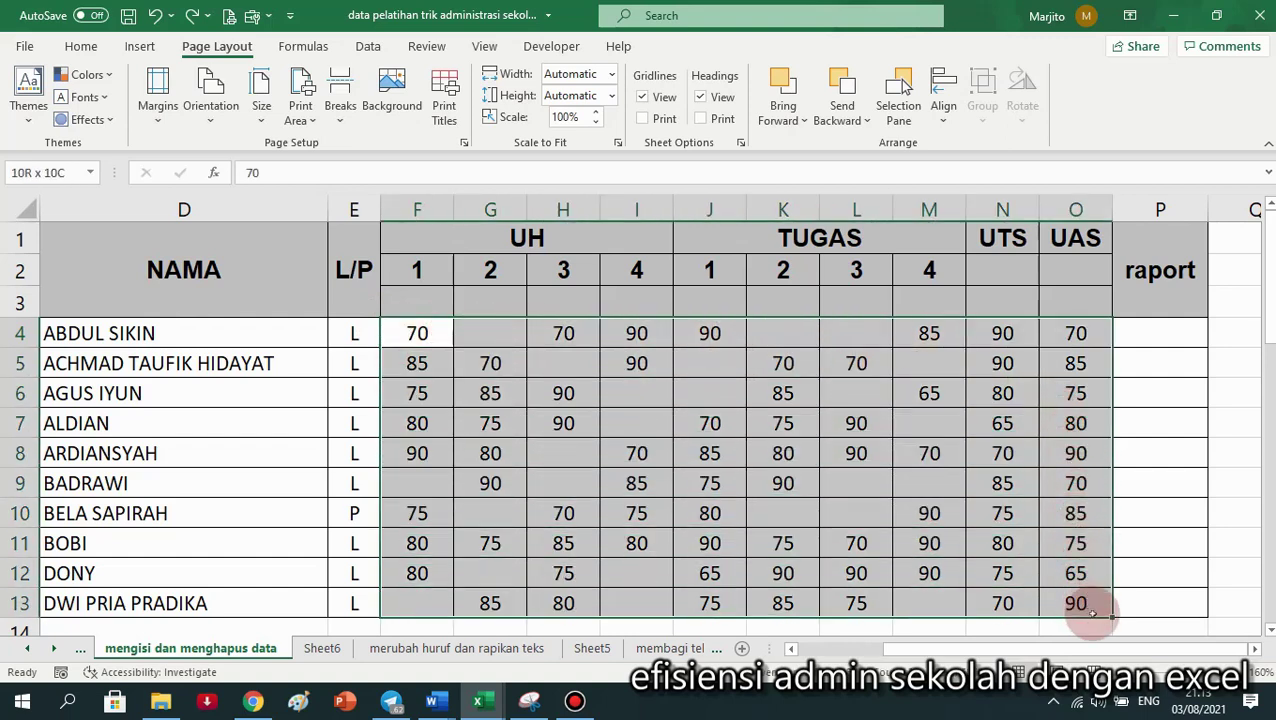
drag(1092, 614, 1092, 614)
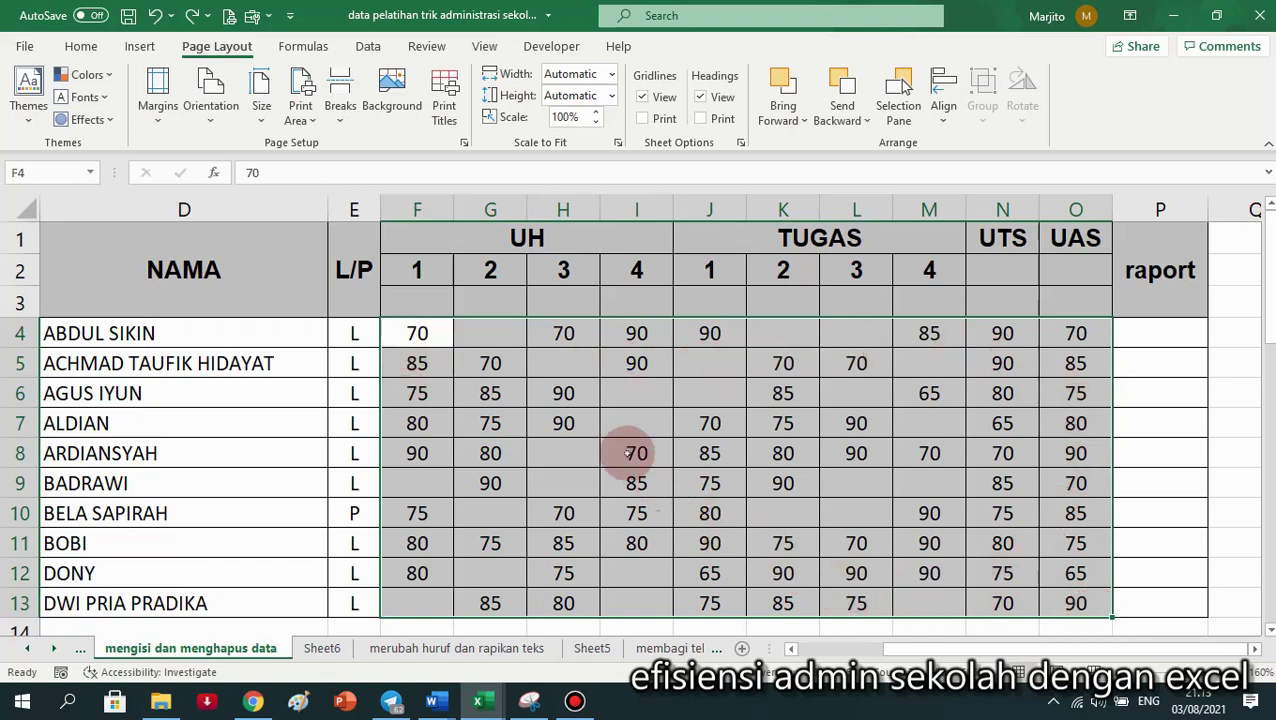
click(81, 47)
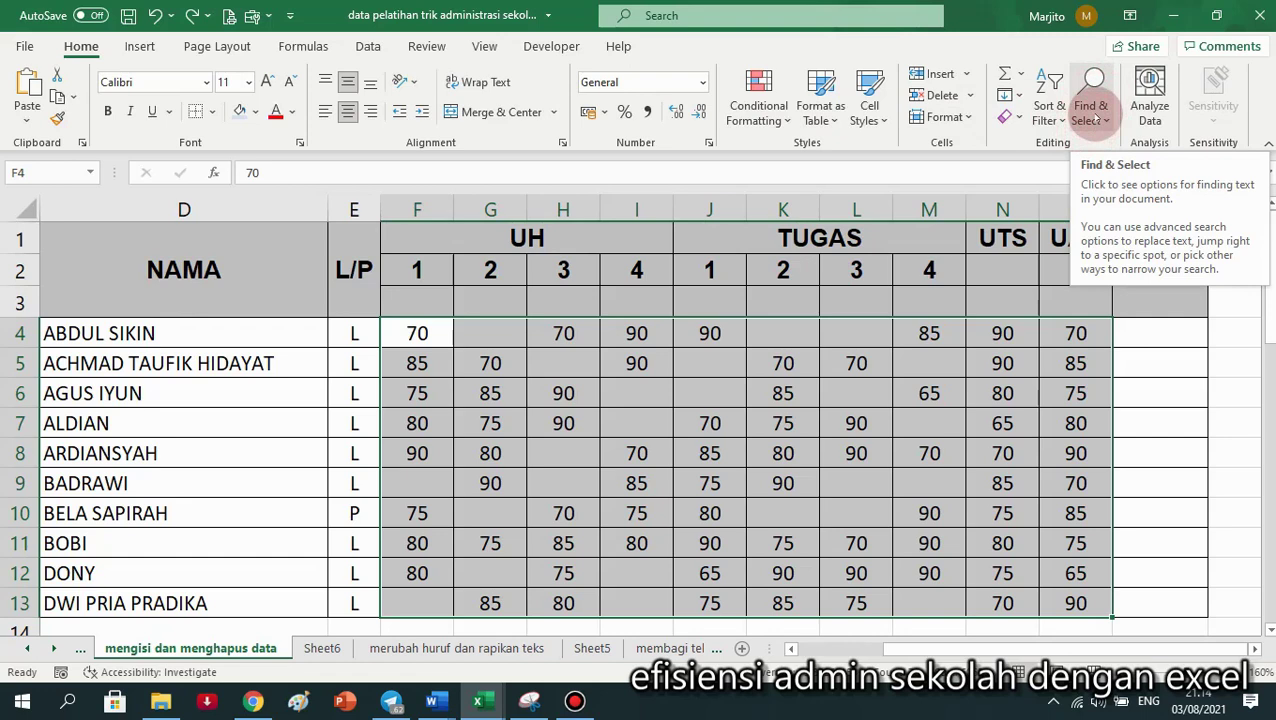
click(1096, 120)
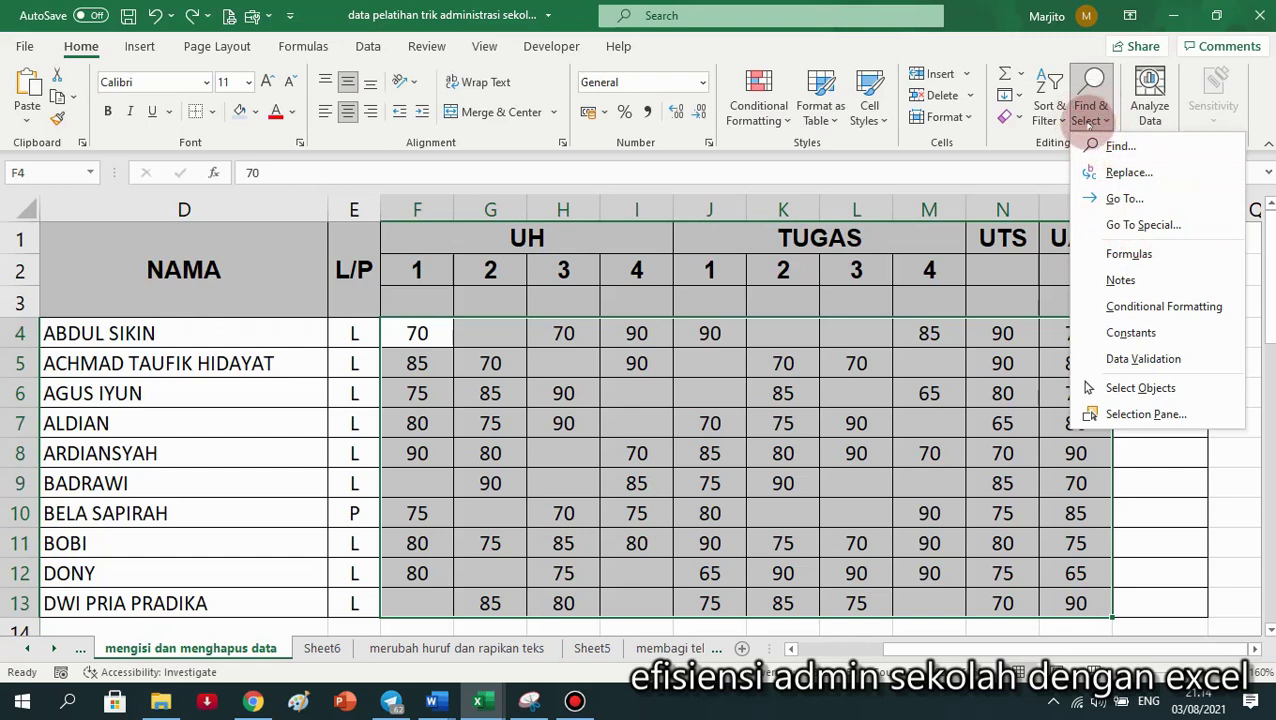
click(1153, 225)
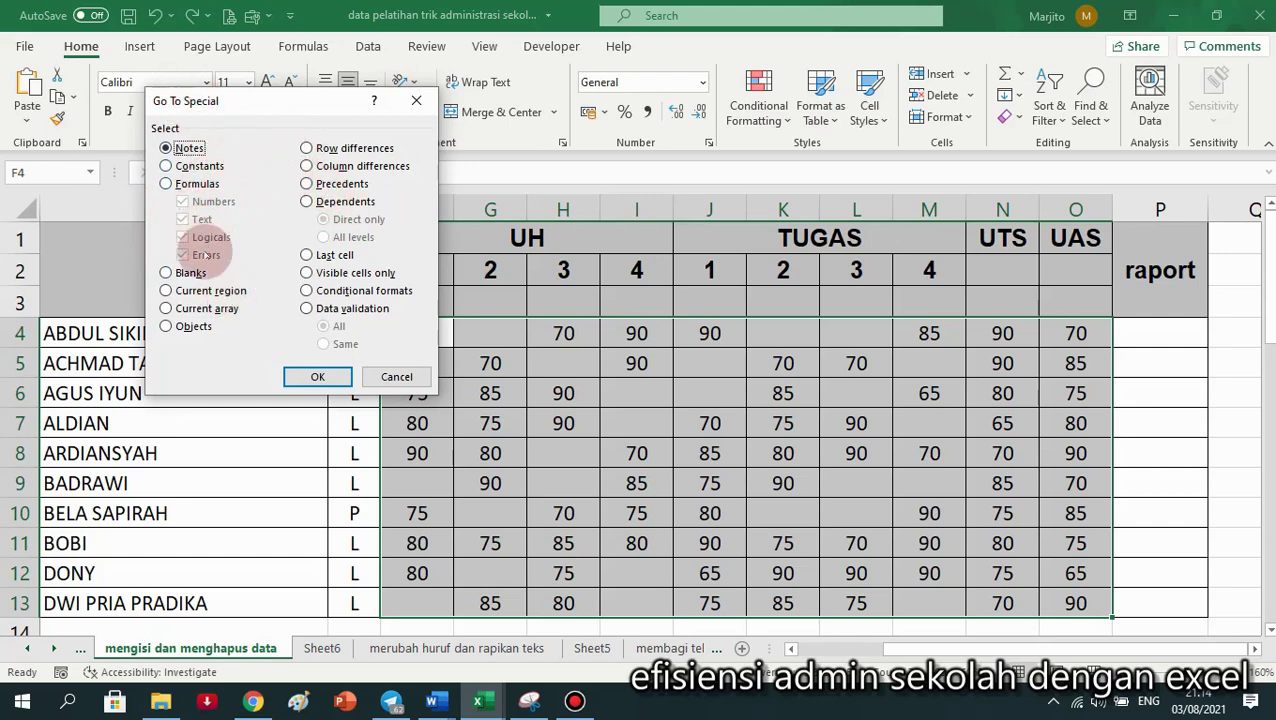
click(166, 272)
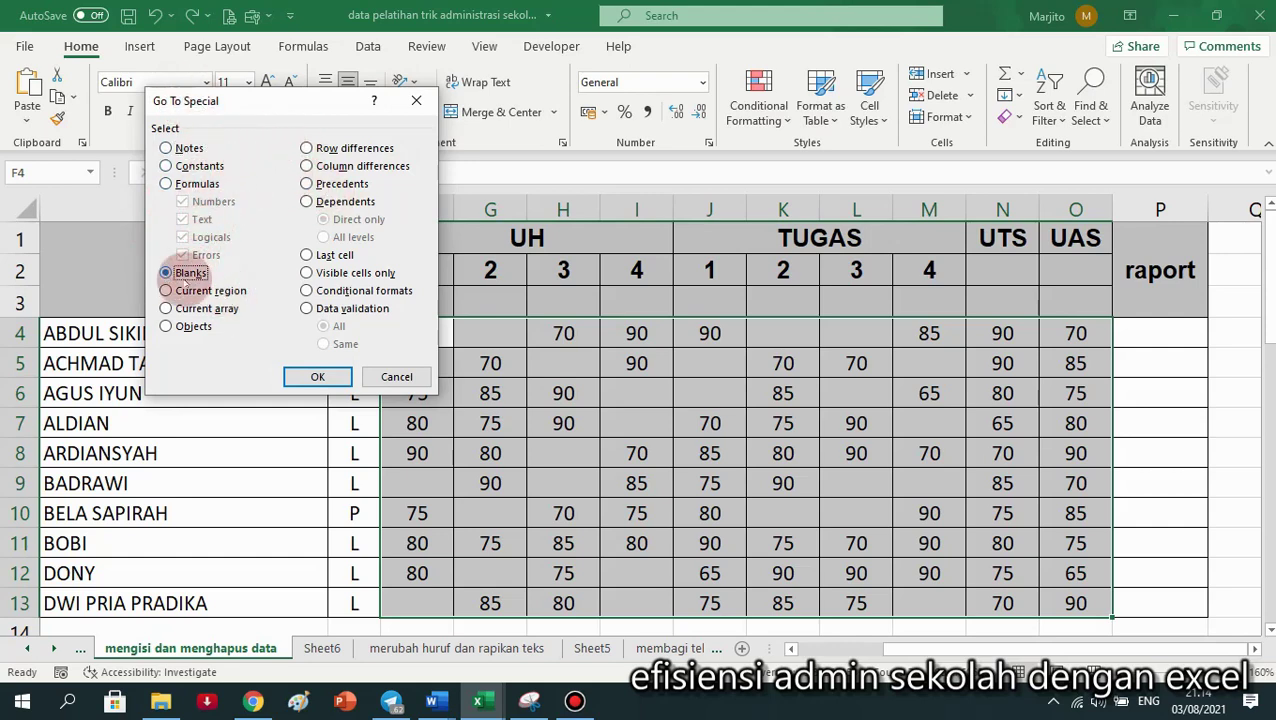
click(310, 376)
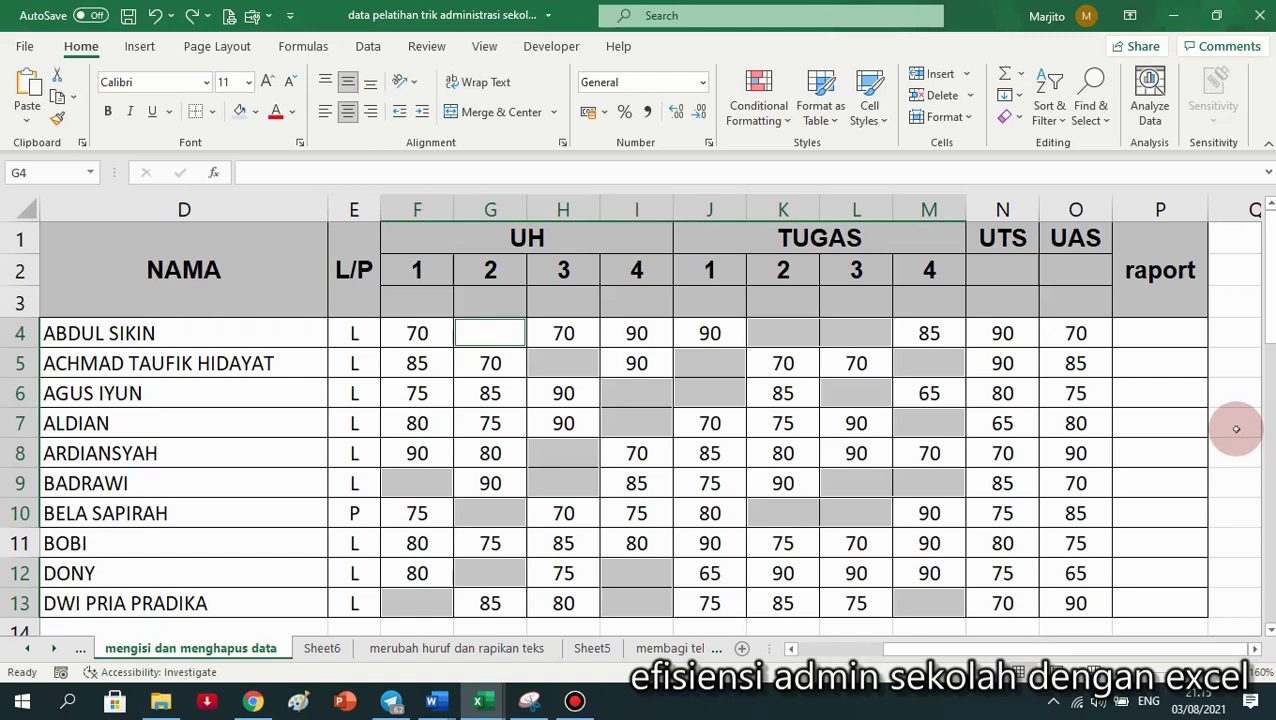
- Try filling all the selected blank score cells with 0 in a single entry, and undo that fill
text(0)
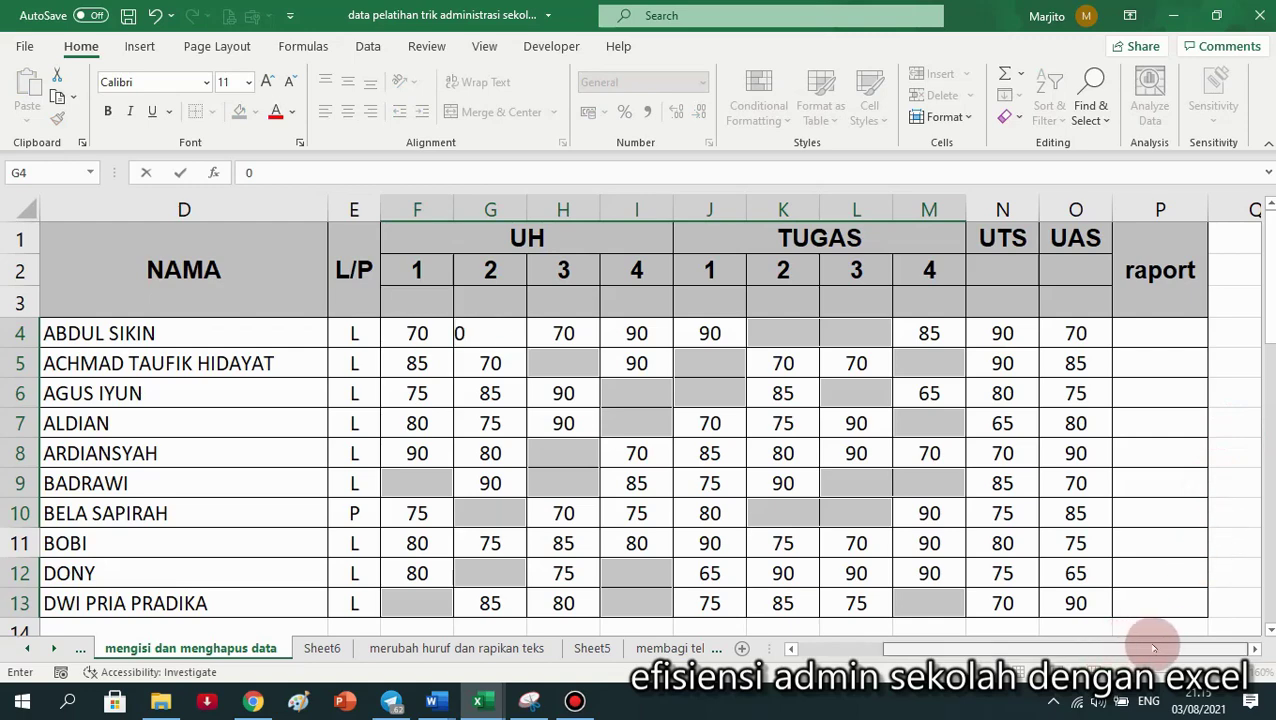
click(1253, 648)
click(1253, 648)
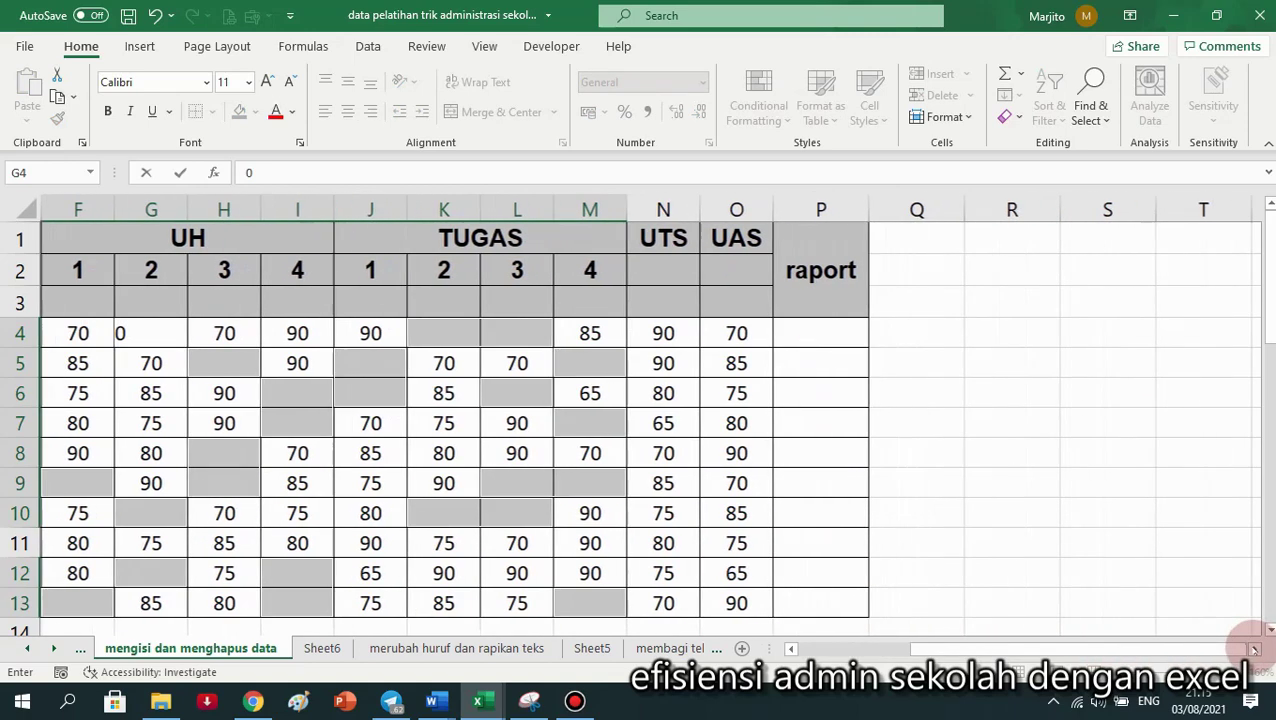
click(1253, 648)
click(1253, 648)
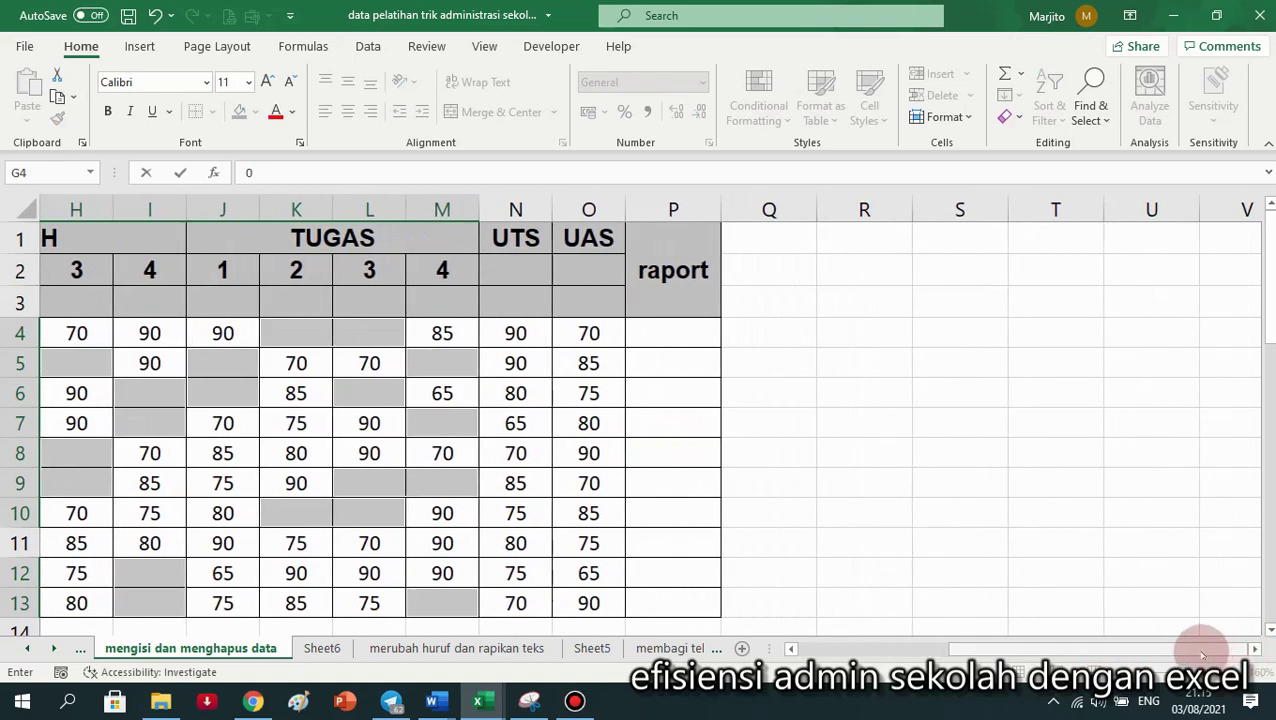
drag(1197, 650, 1035, 657)
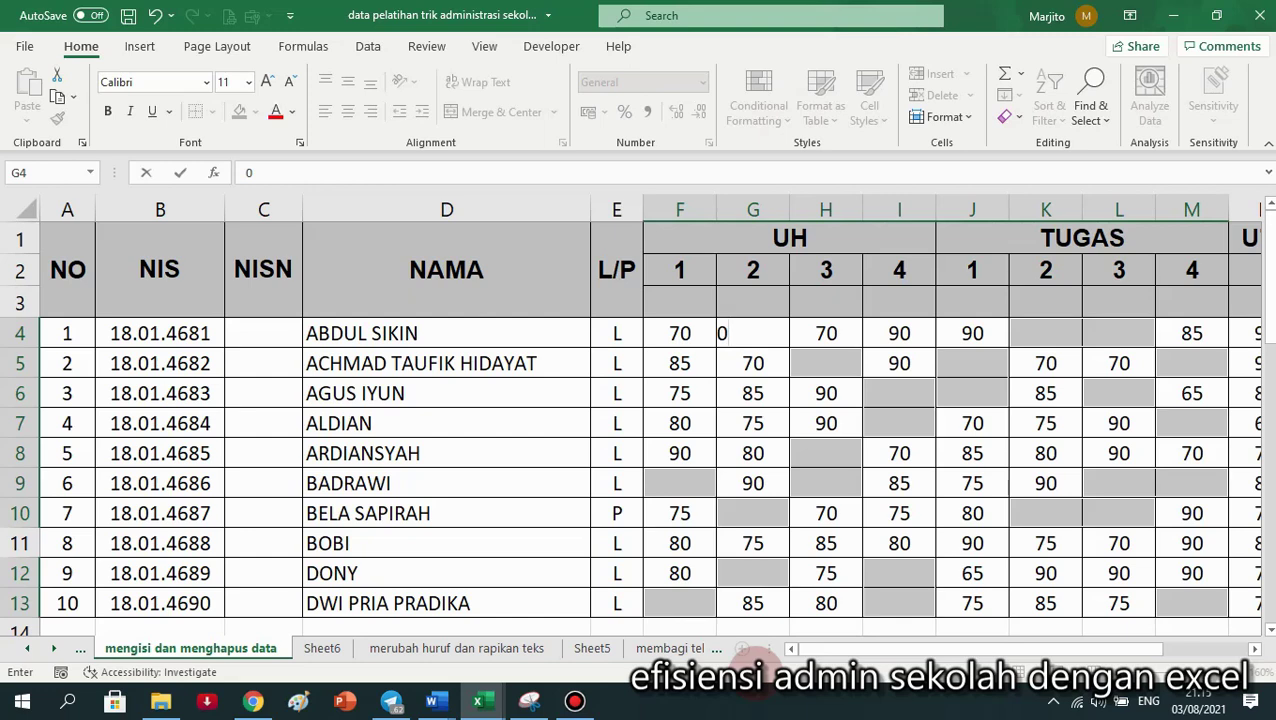
key(ctrl+Return)
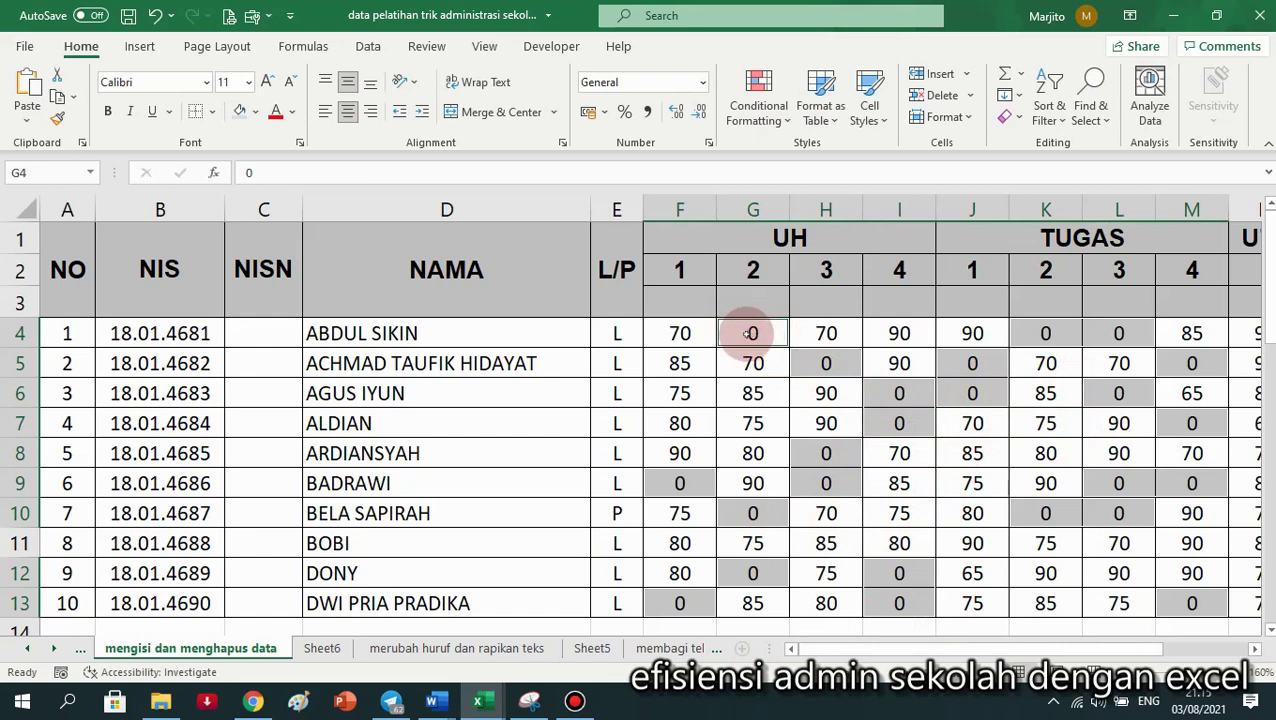
click(155, 15)
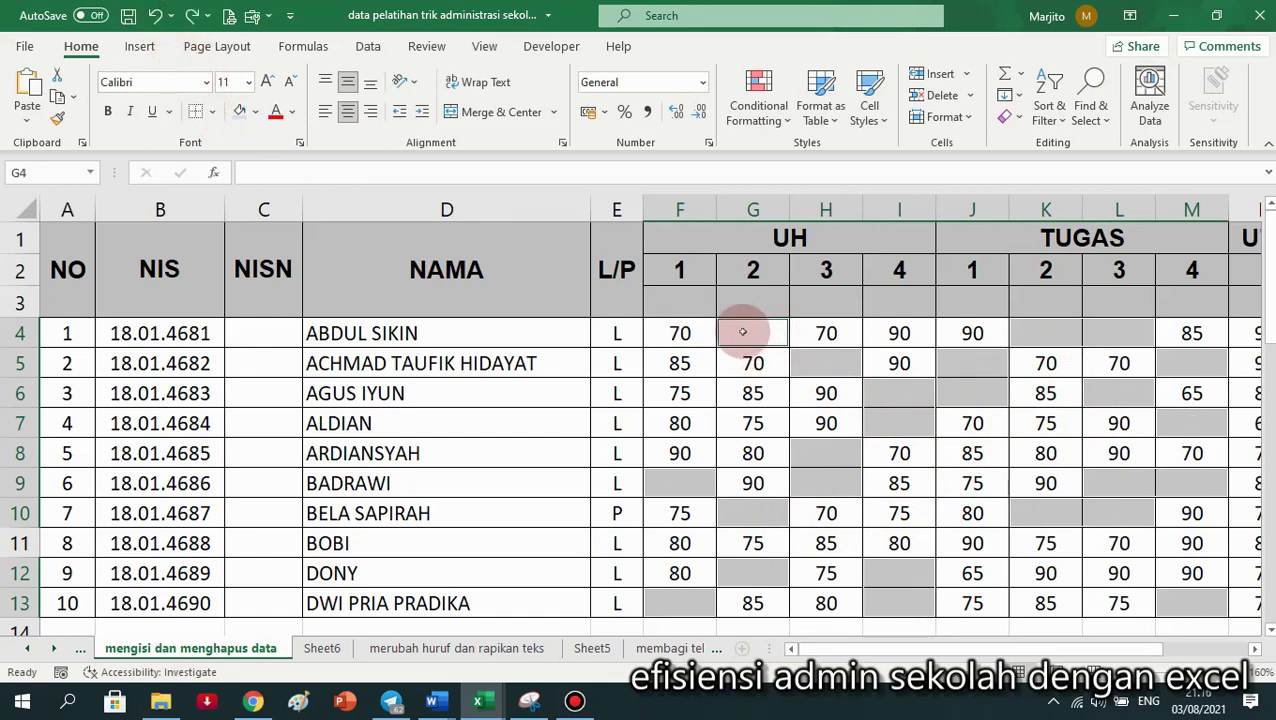
- Enter 0 into all the selected blank cells of the first score table at once
text(0)
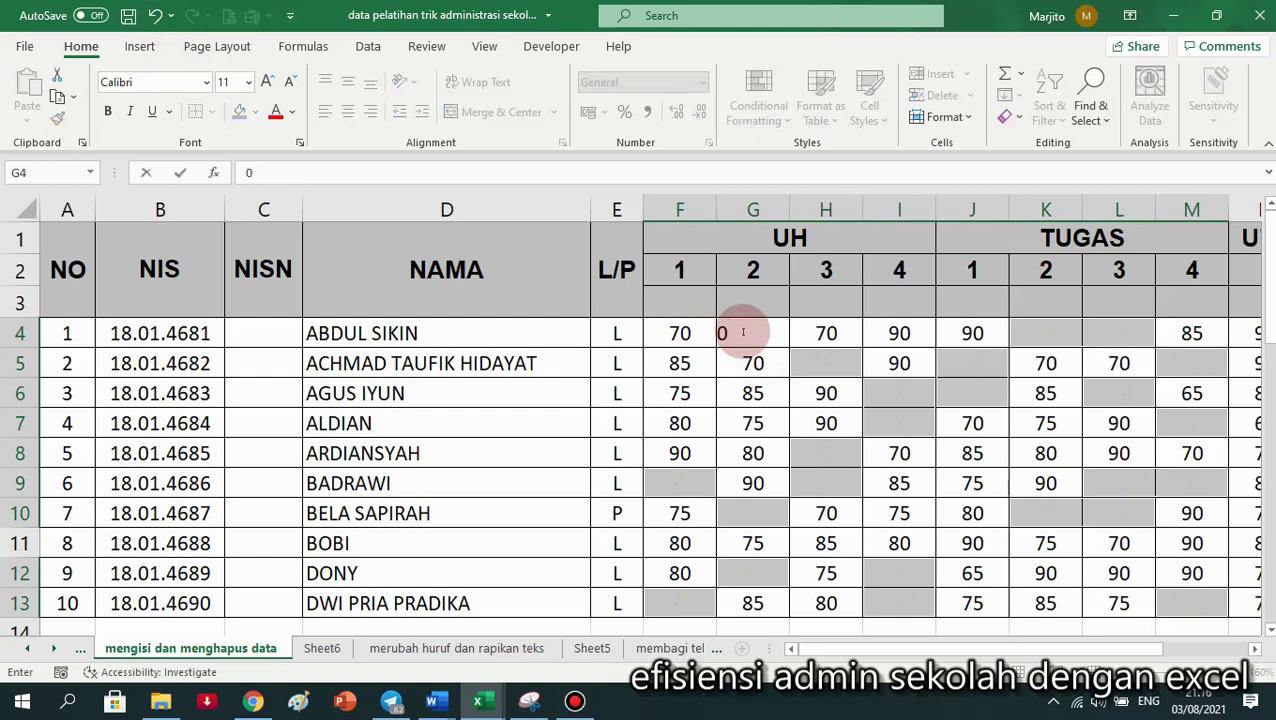
key(ctrl+Return)
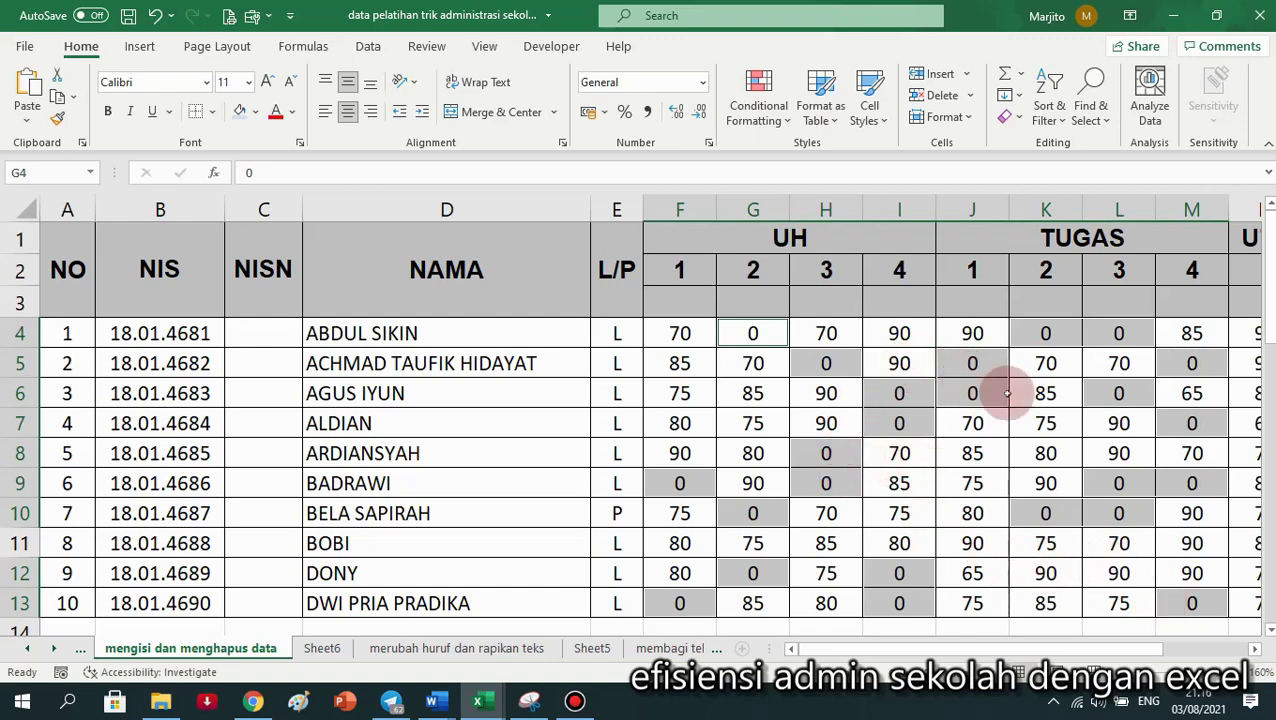
drag(1149, 650, 1232, 649)
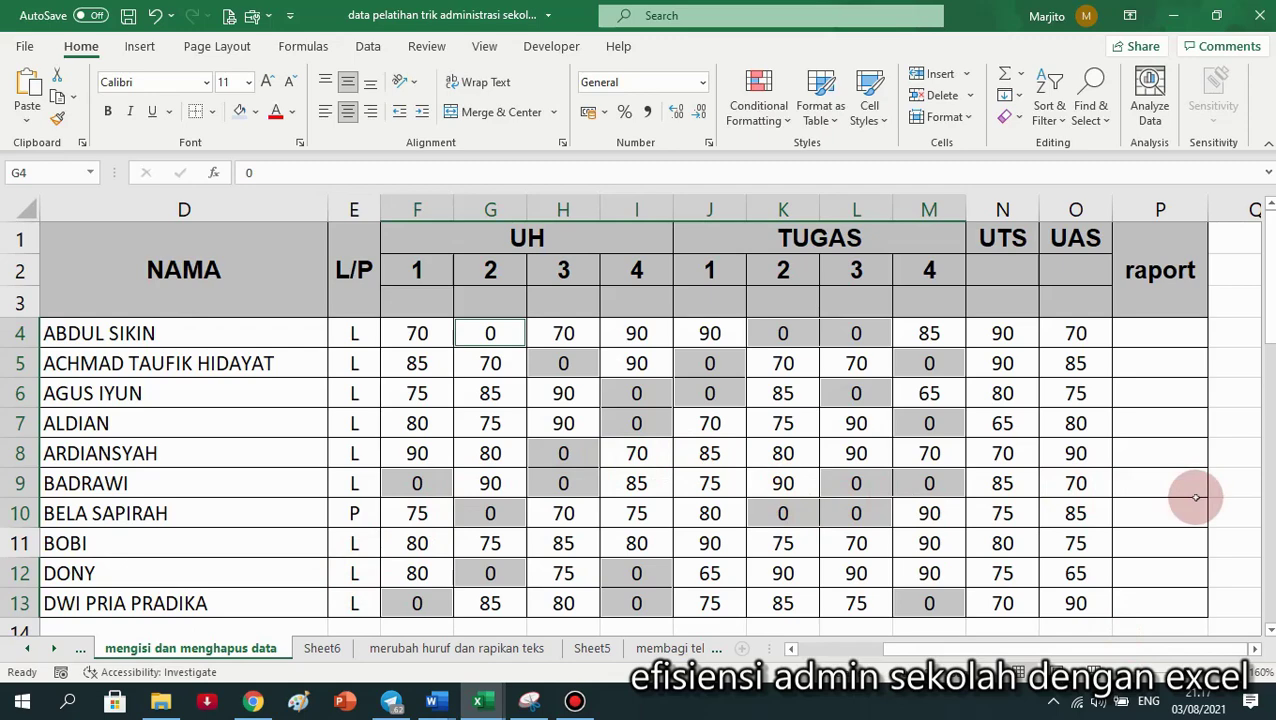
- Delete the entire NISN column, column C, from the sheet
scroll(1186, 494, down, 7)
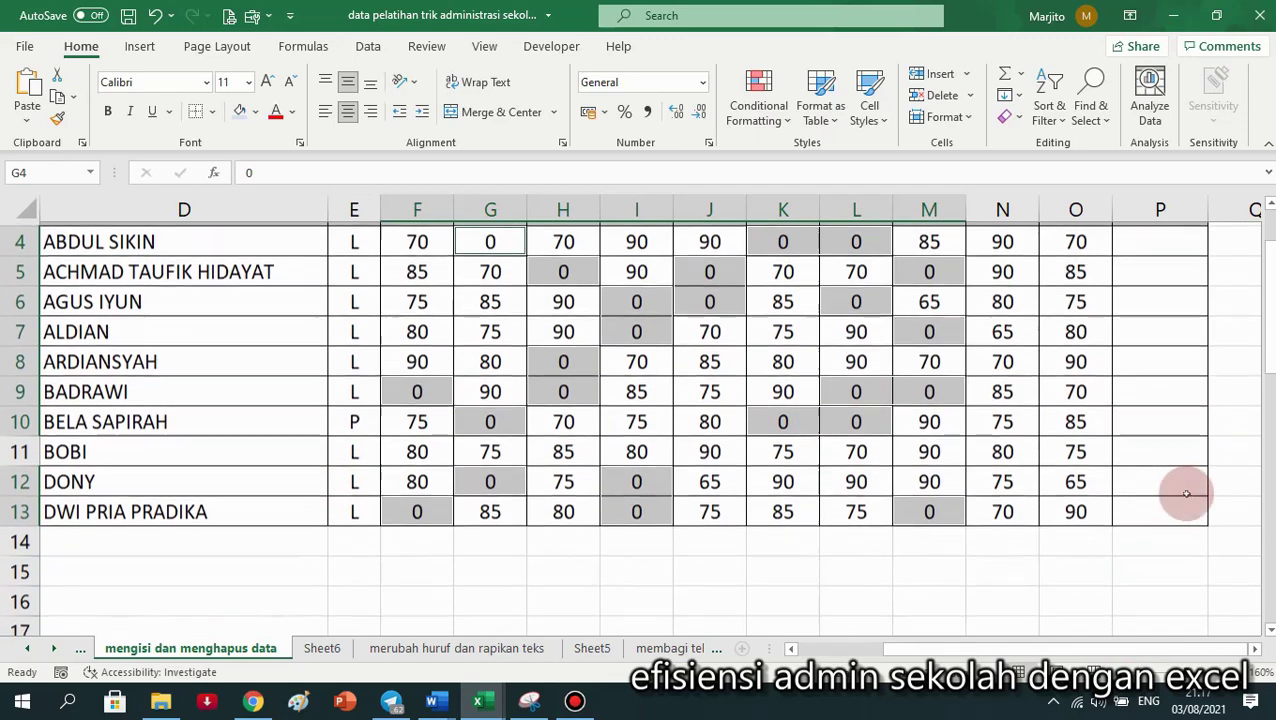
scroll(1184, 498, down, 1)
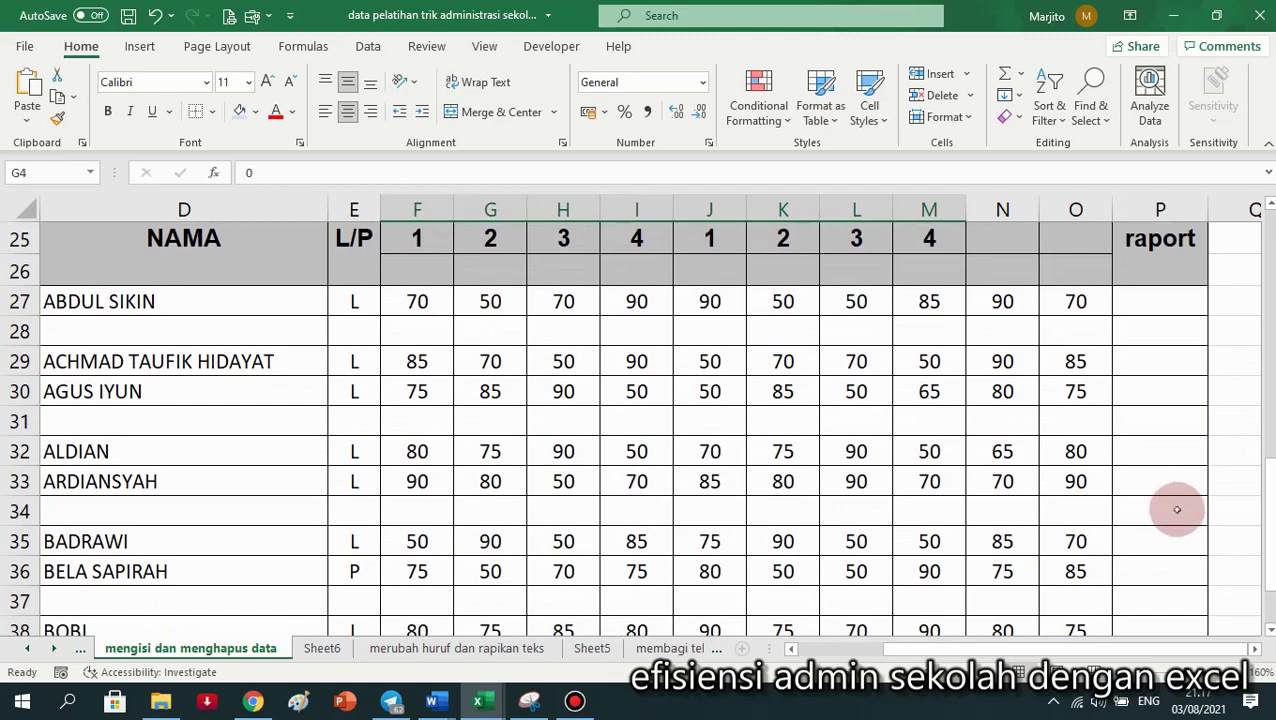
scroll(300, 340, up, 1)
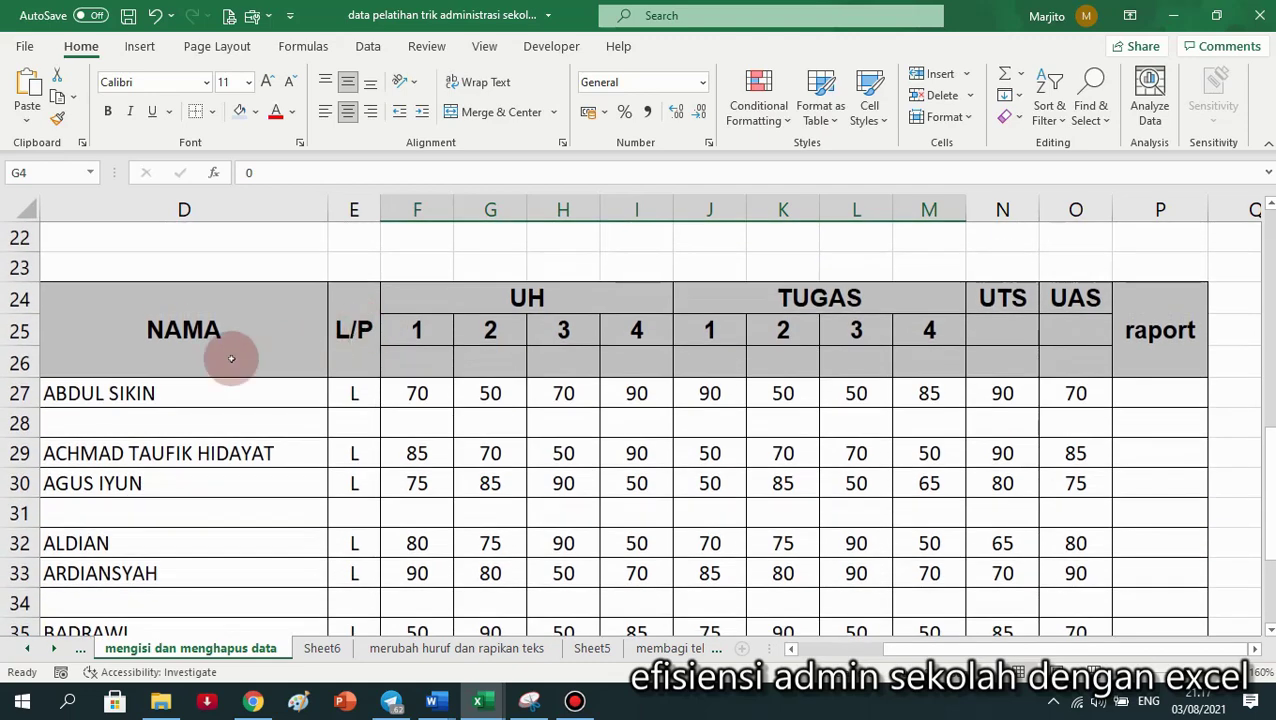
scroll(78, 360, down, 1)
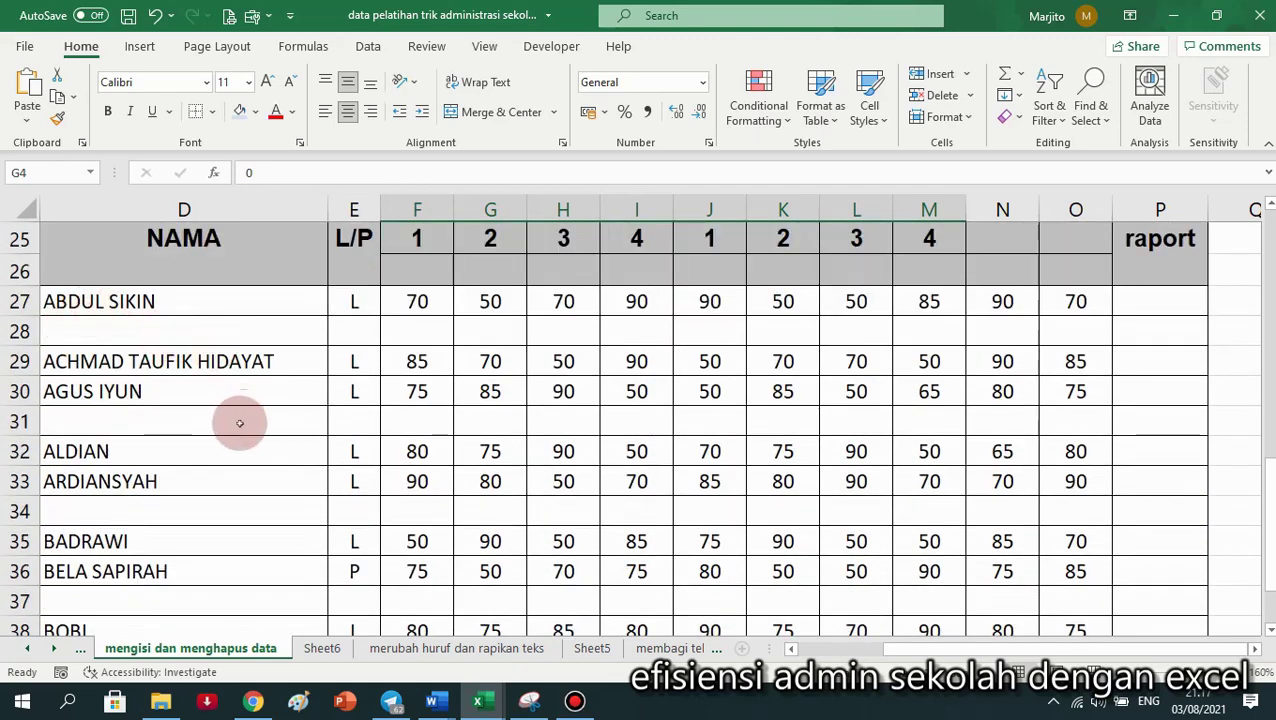
scroll(483, 615, left, 3)
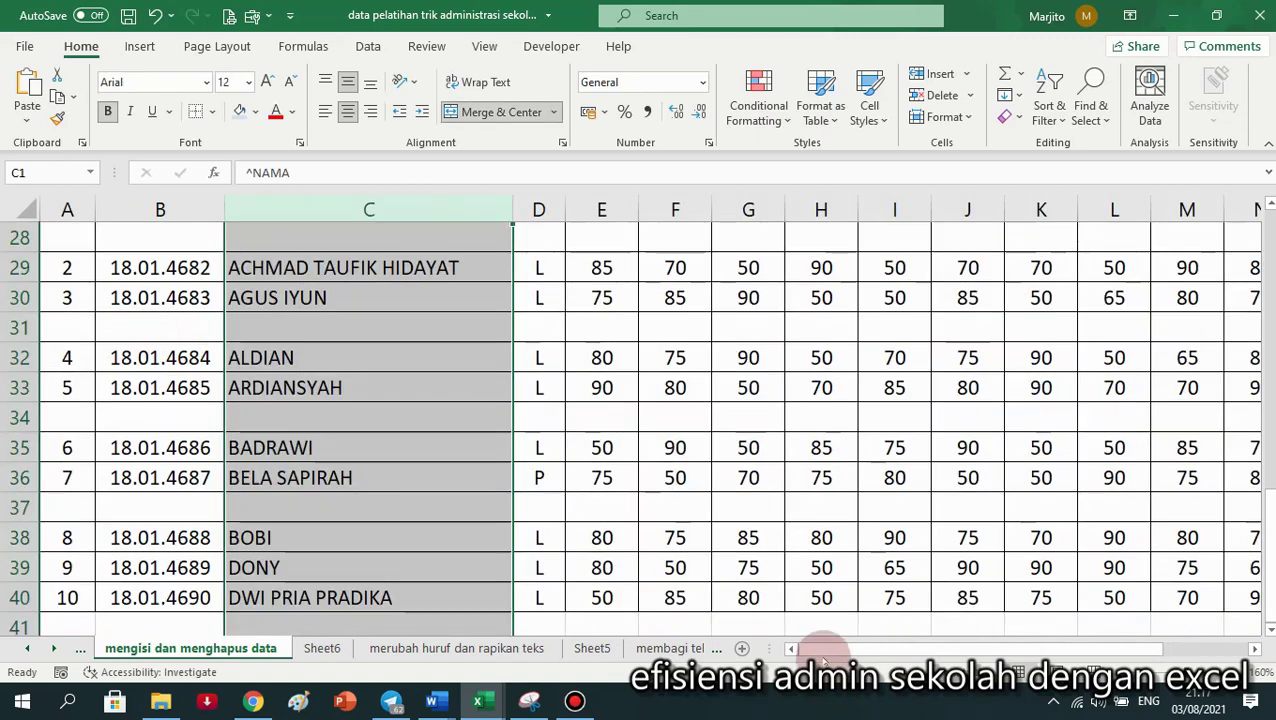
drag(823, 650, 863, 650)
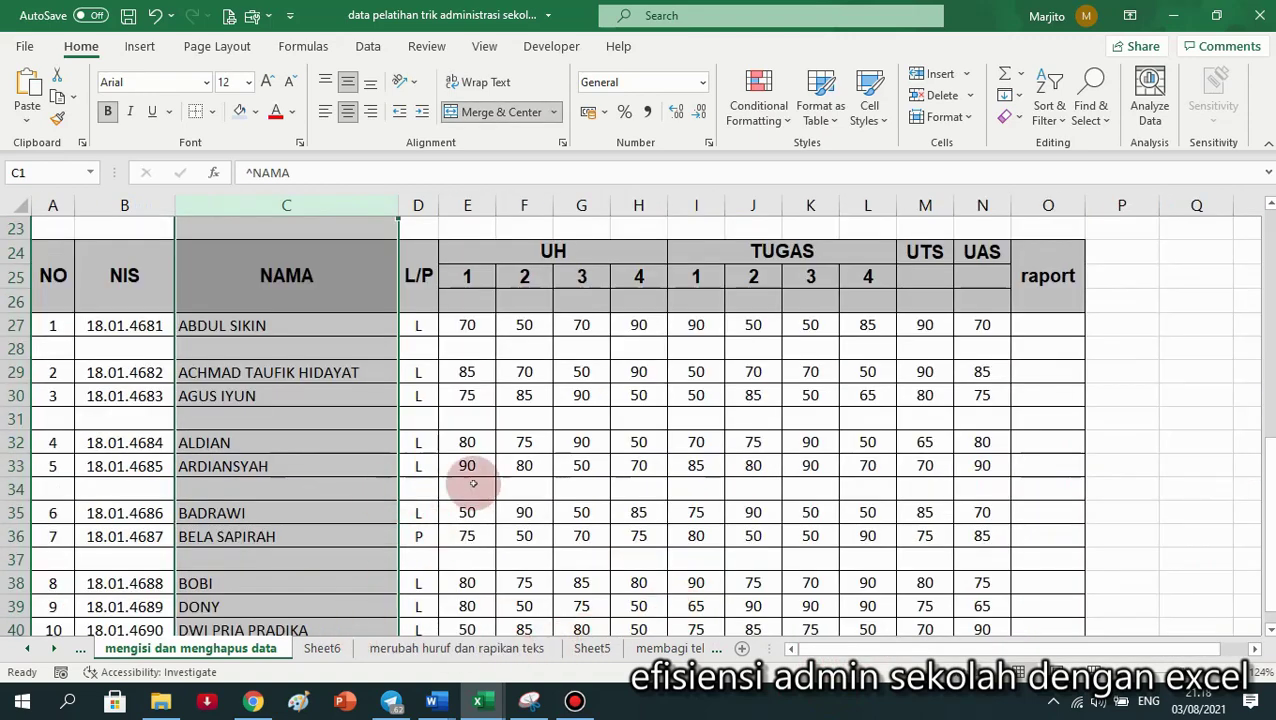
click(925, 490)
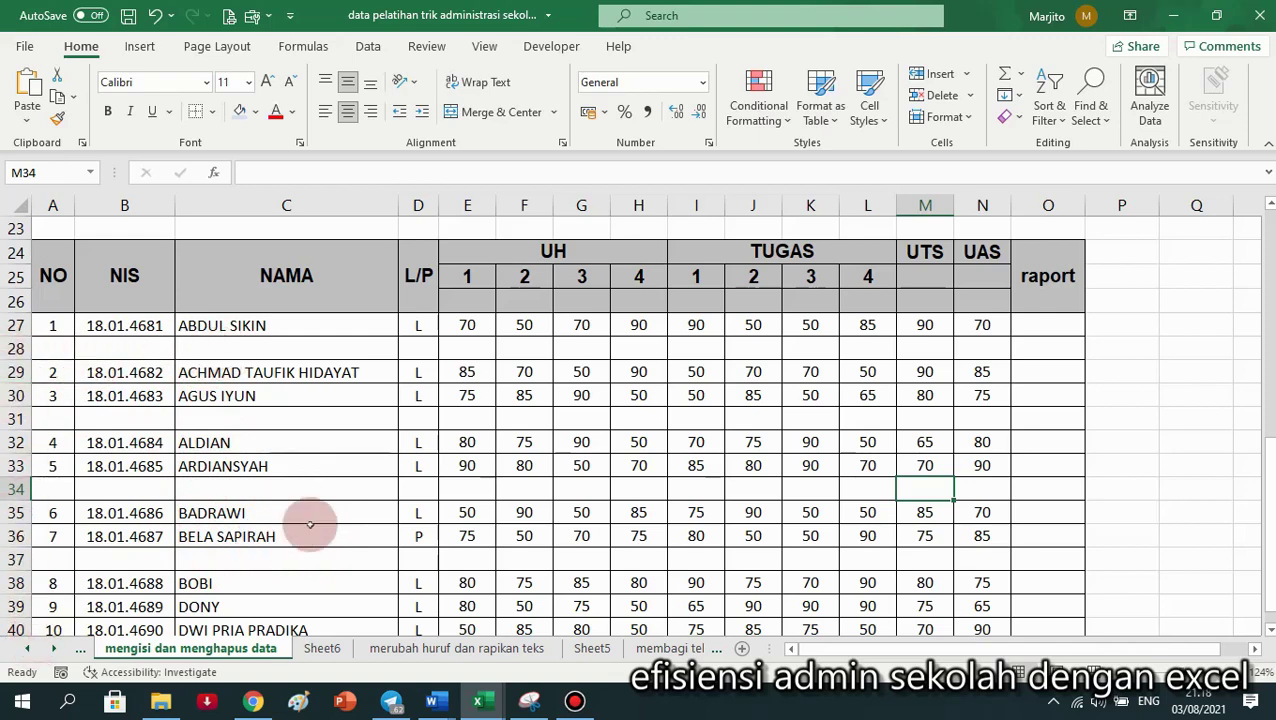
- Select only the blank cells within A27:N40 of the second score table using Go To Special with the Blanks option
scroll(308, 521, down, 1)
scroll(255, 470, up, 1)
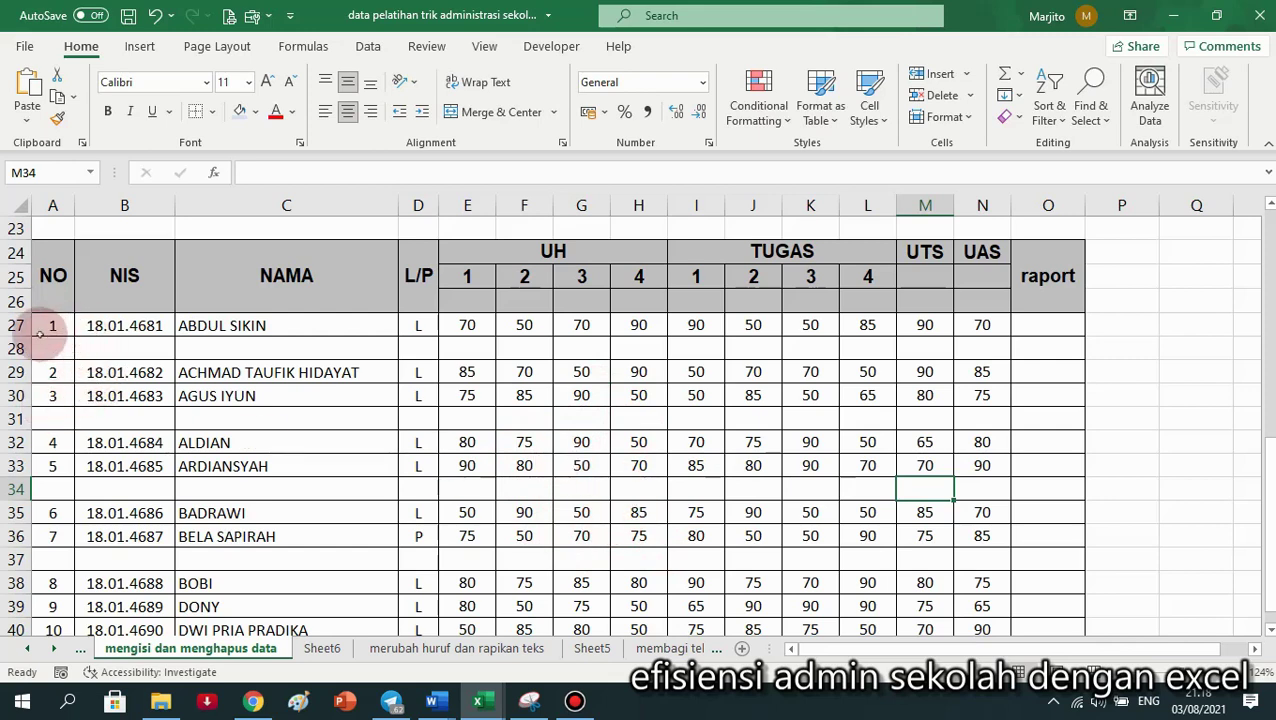
drag(48, 326, 980, 565)
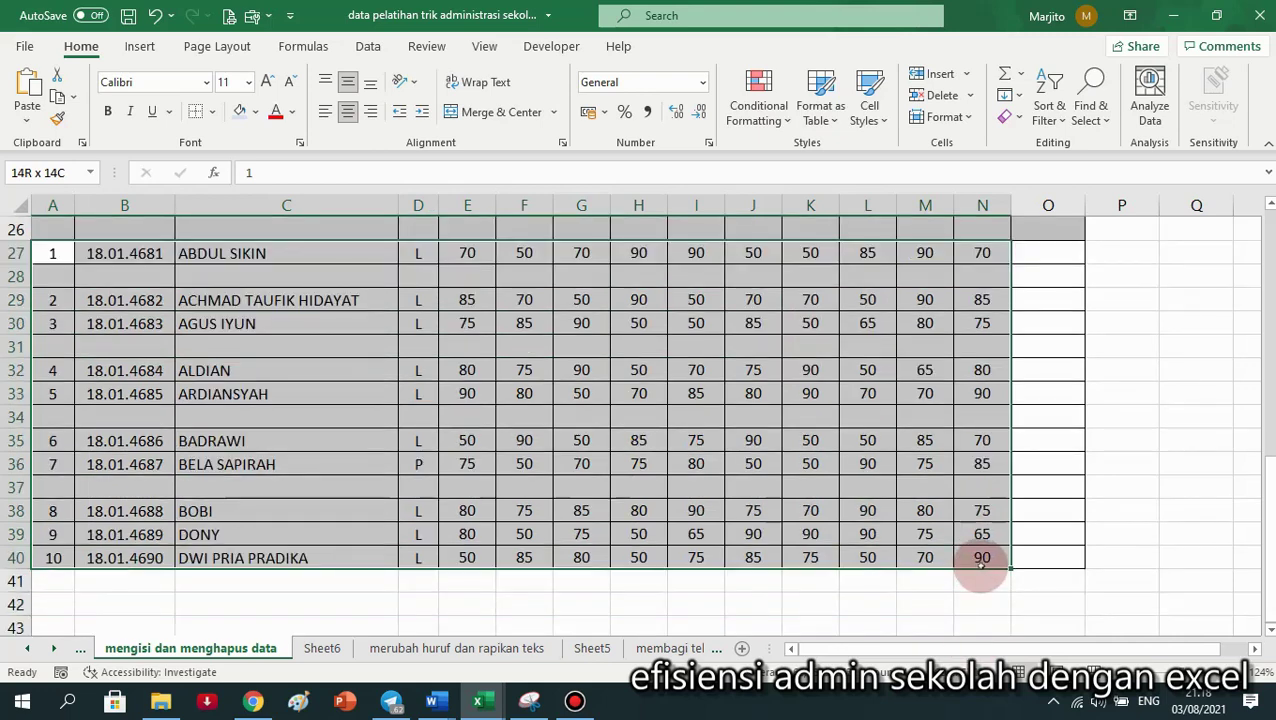
drag(980, 563, 980, 563)
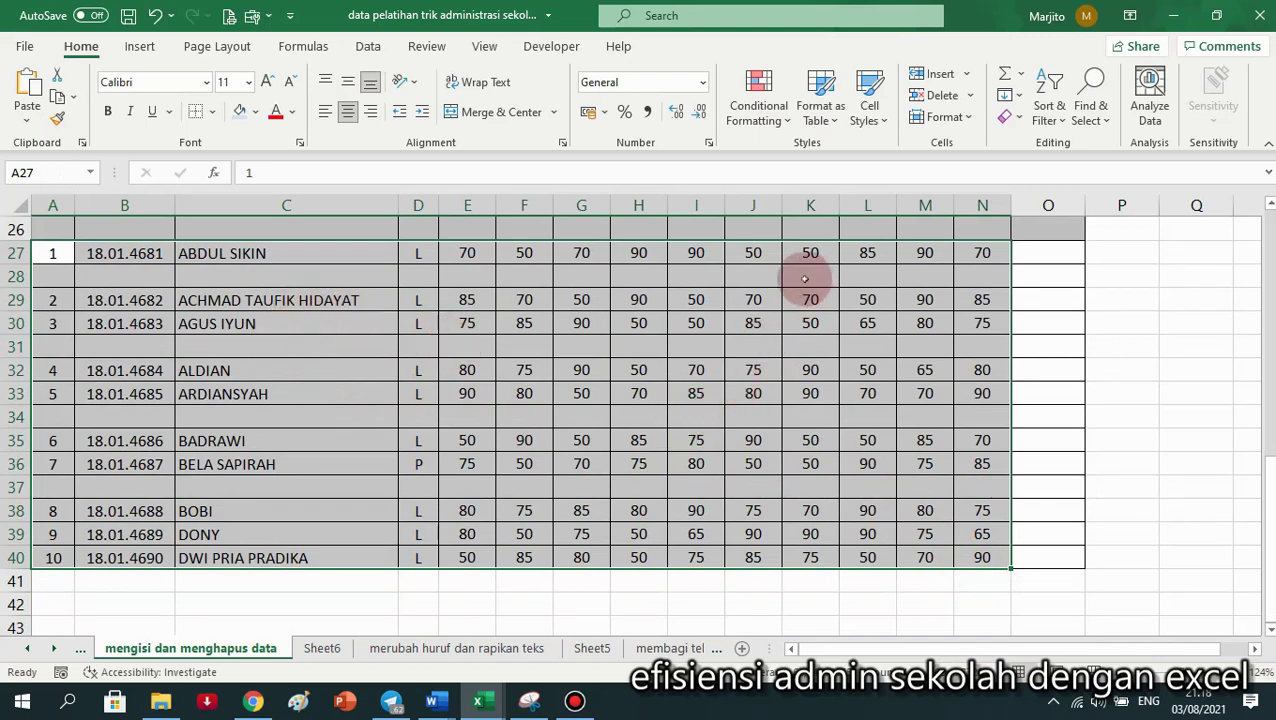
click(1097, 121)
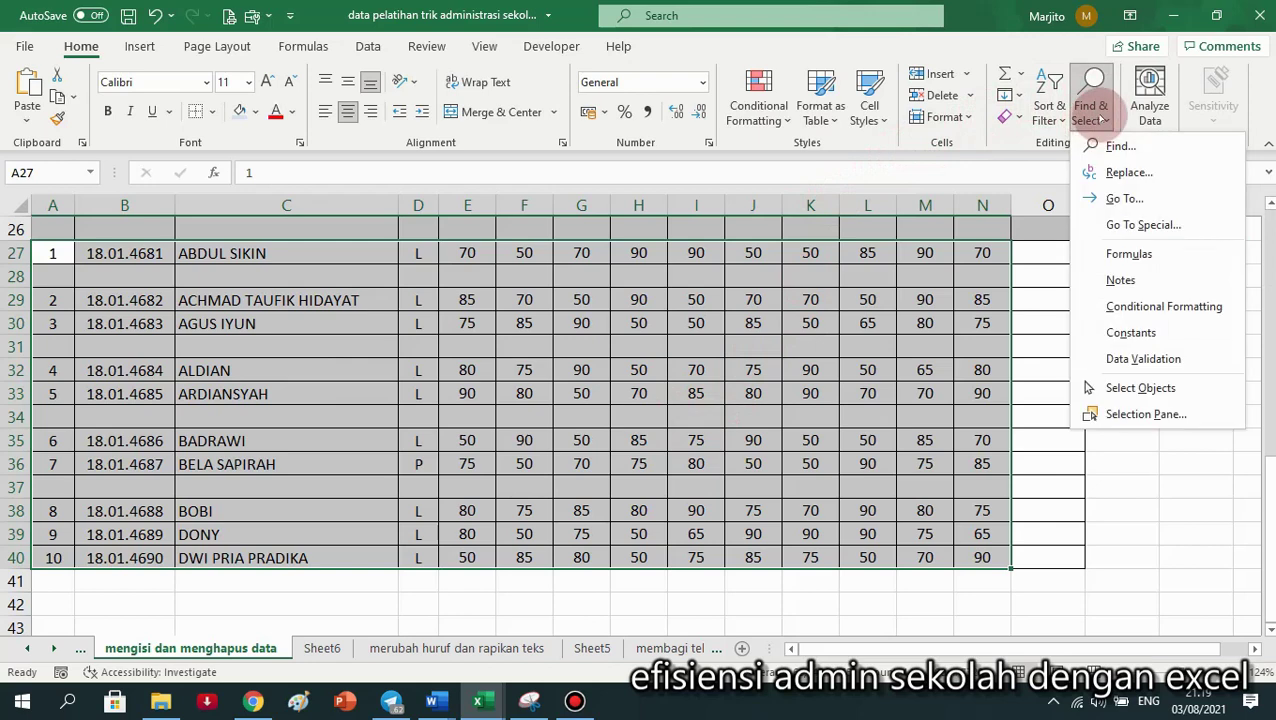
click(1126, 225)
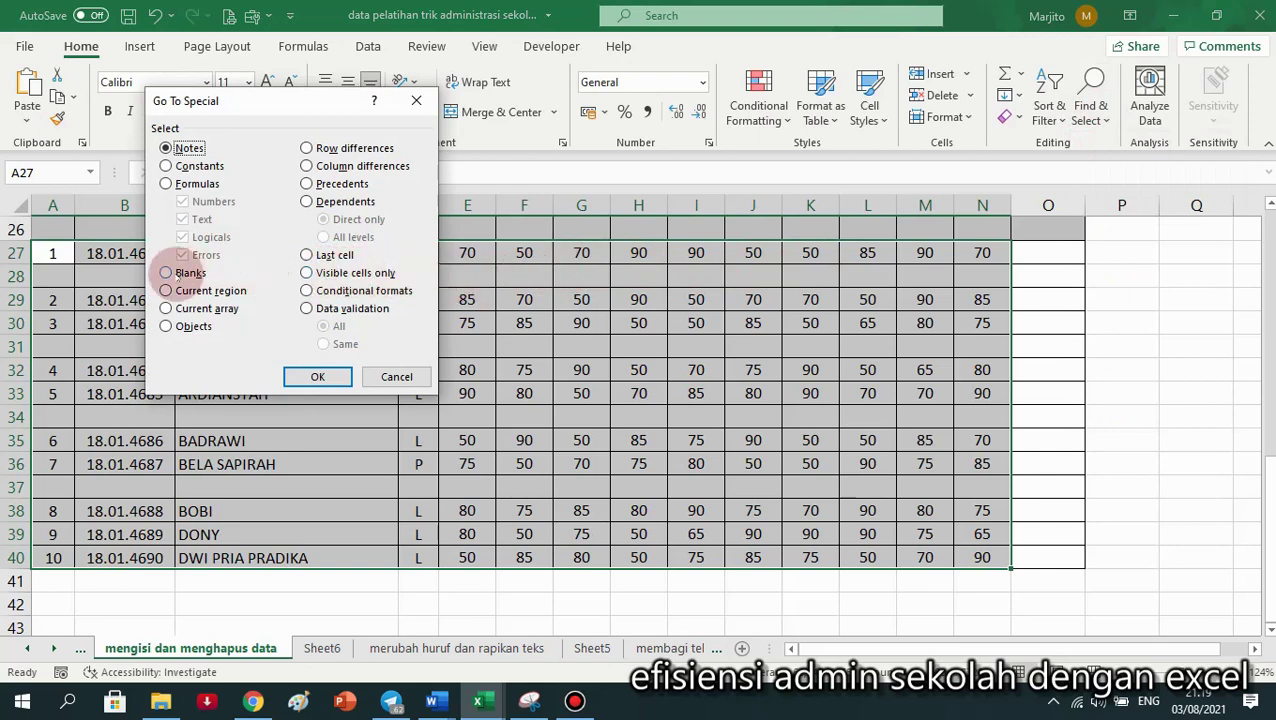
click(300, 376)
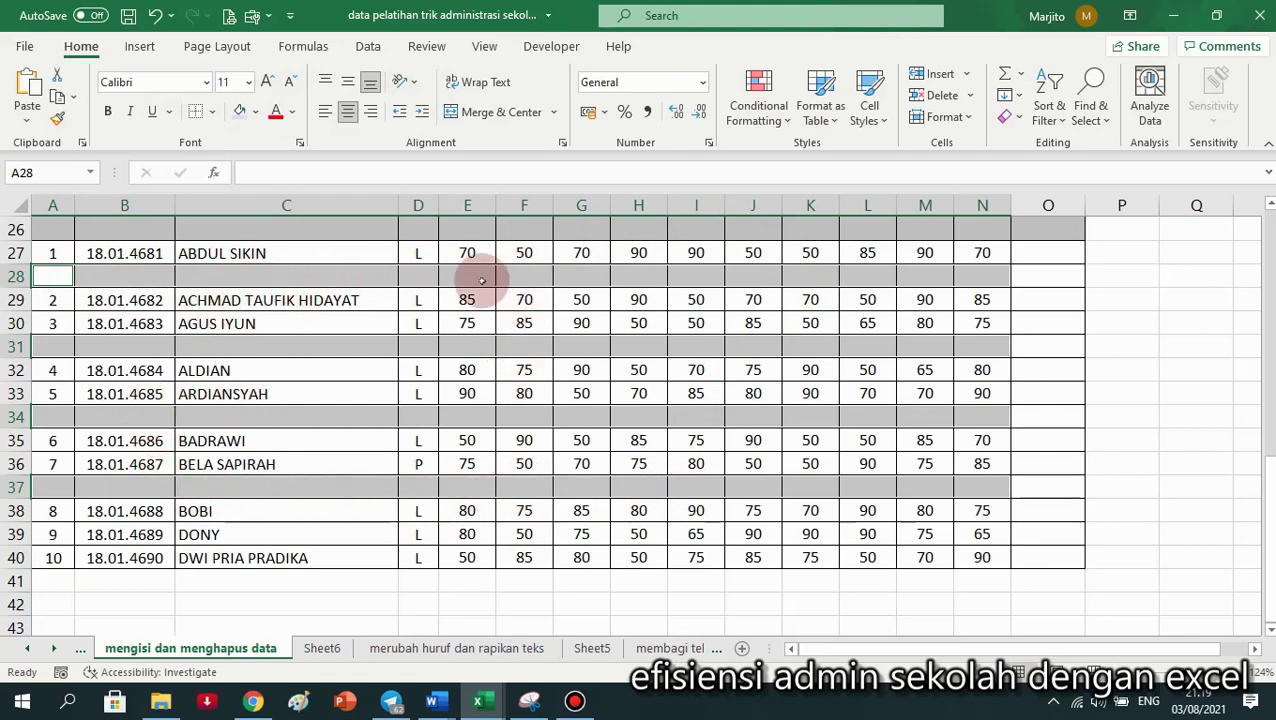
- Try deleting the selected blank cells with the Entire row option, and undo the deletion
right_click(50, 276)
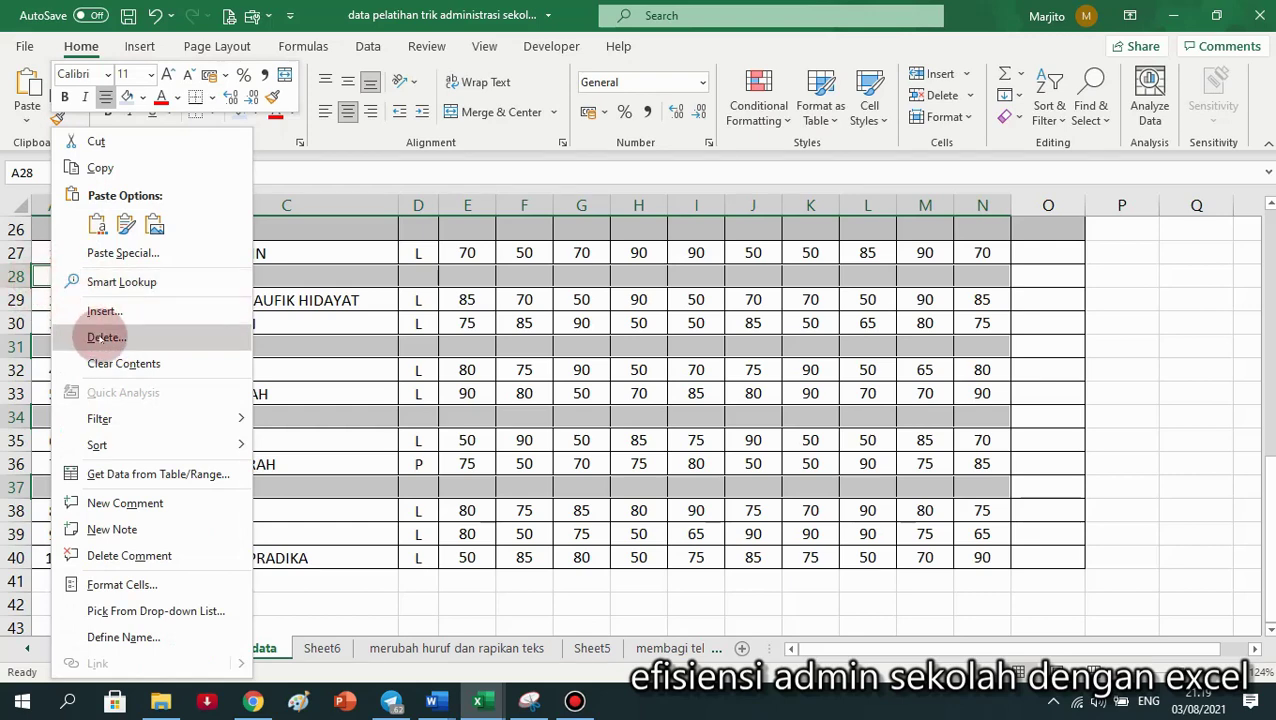
click(104, 338)
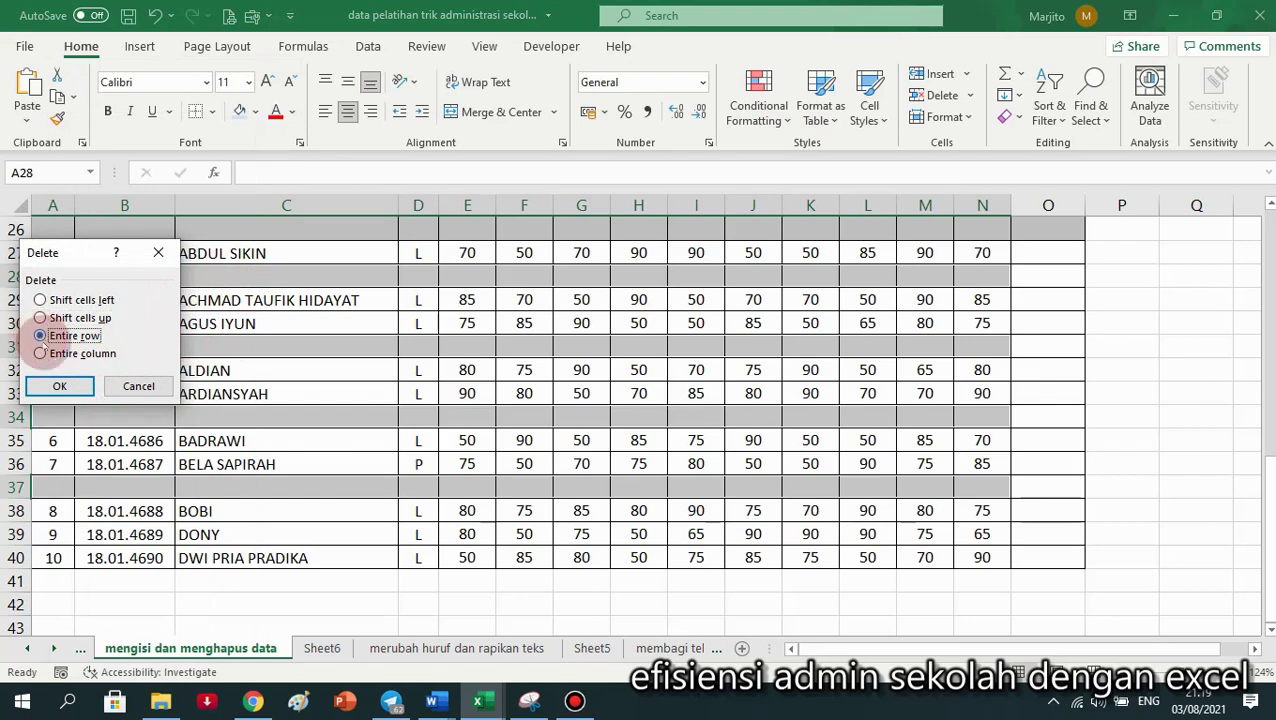
click(56, 388)
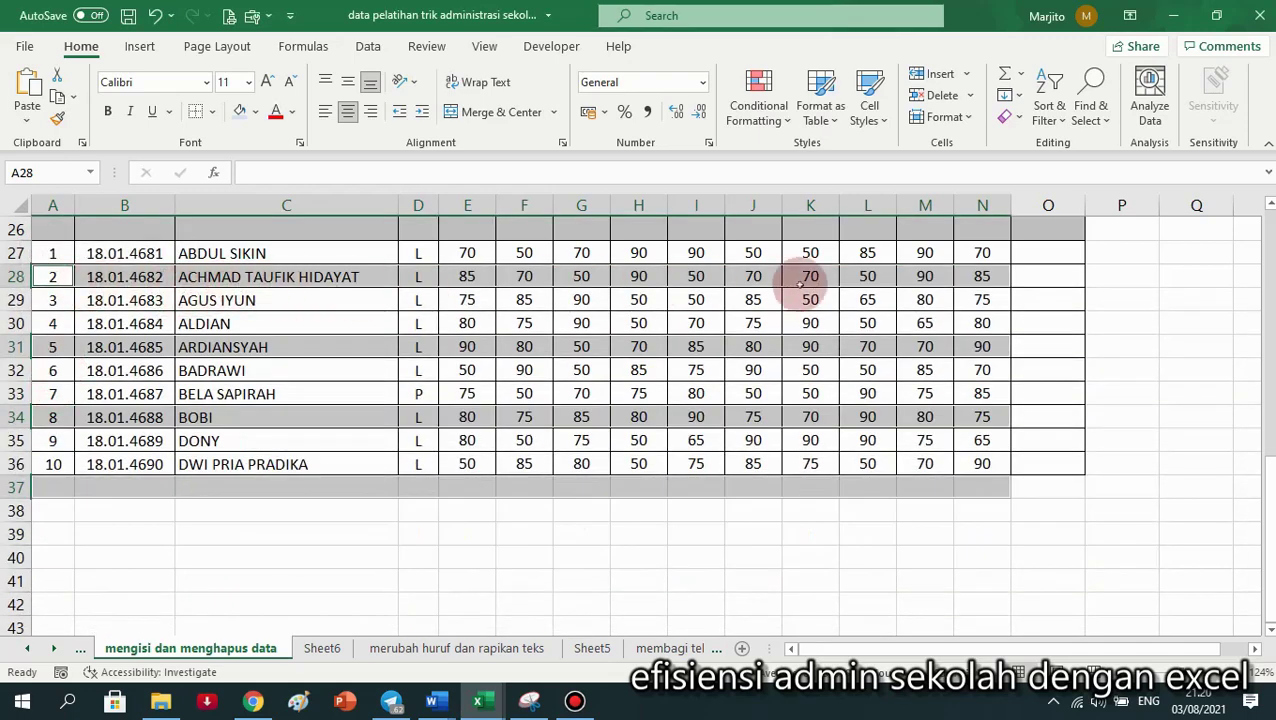
click(155, 15)
- Delete the entire rows of the selected blank cells from the second score table and clear the multi-row selection
click(47, 278)
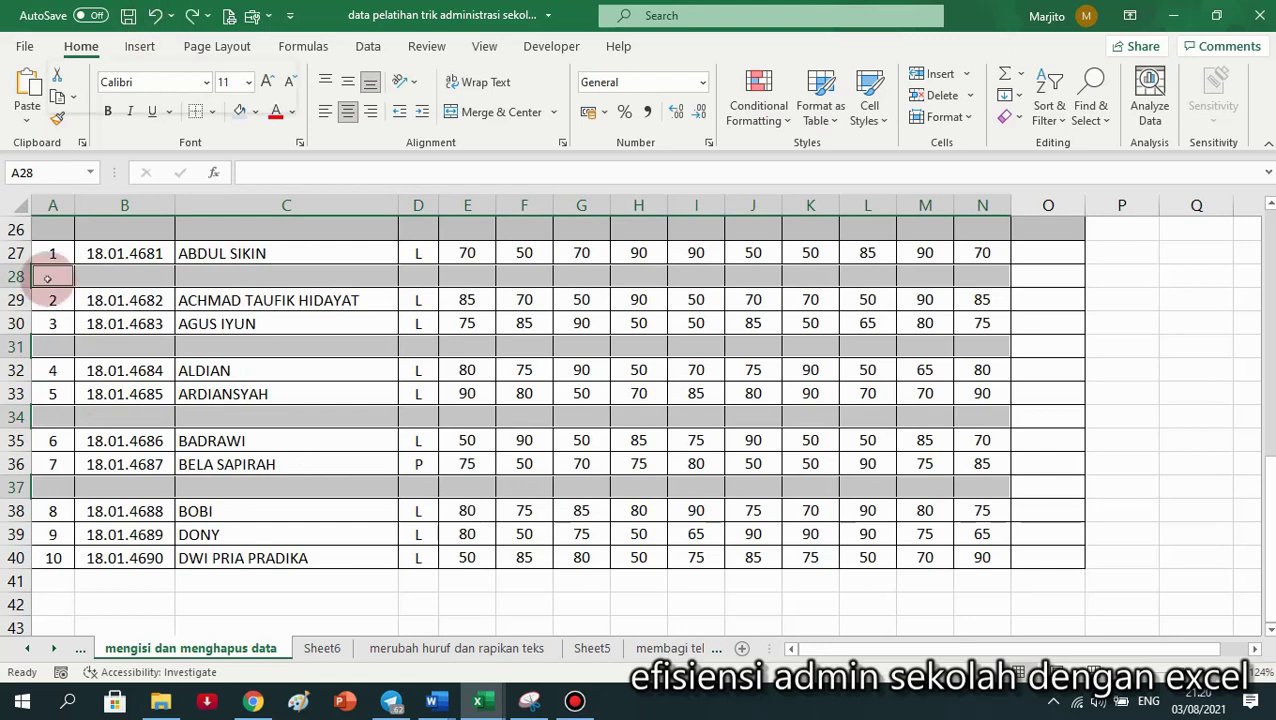
right_click(47, 278)
click(63, 308)
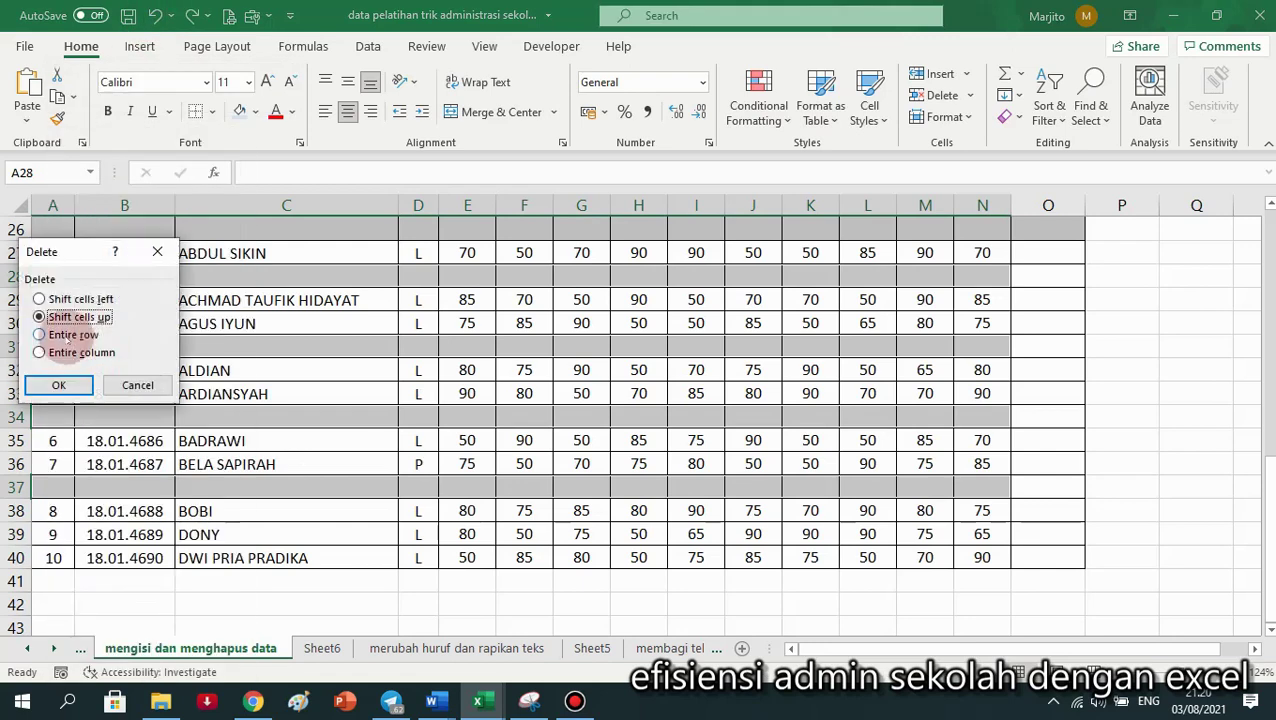
click(40, 334)
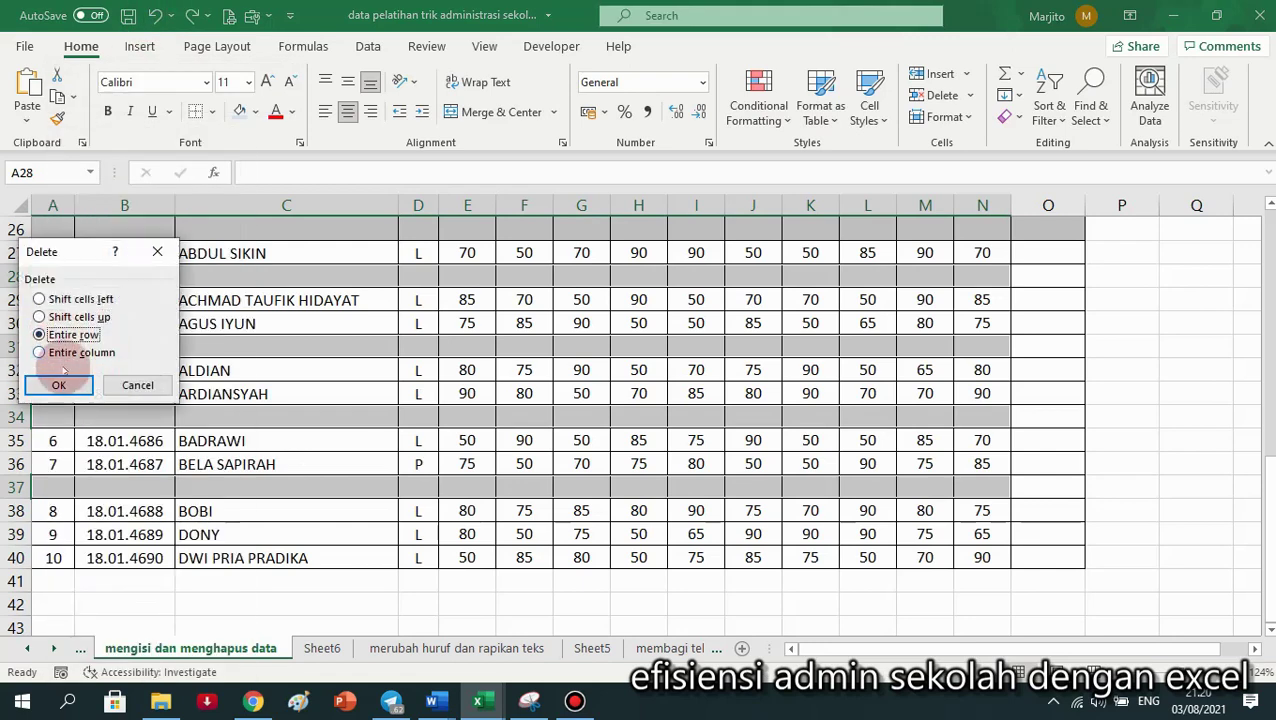
click(58, 385)
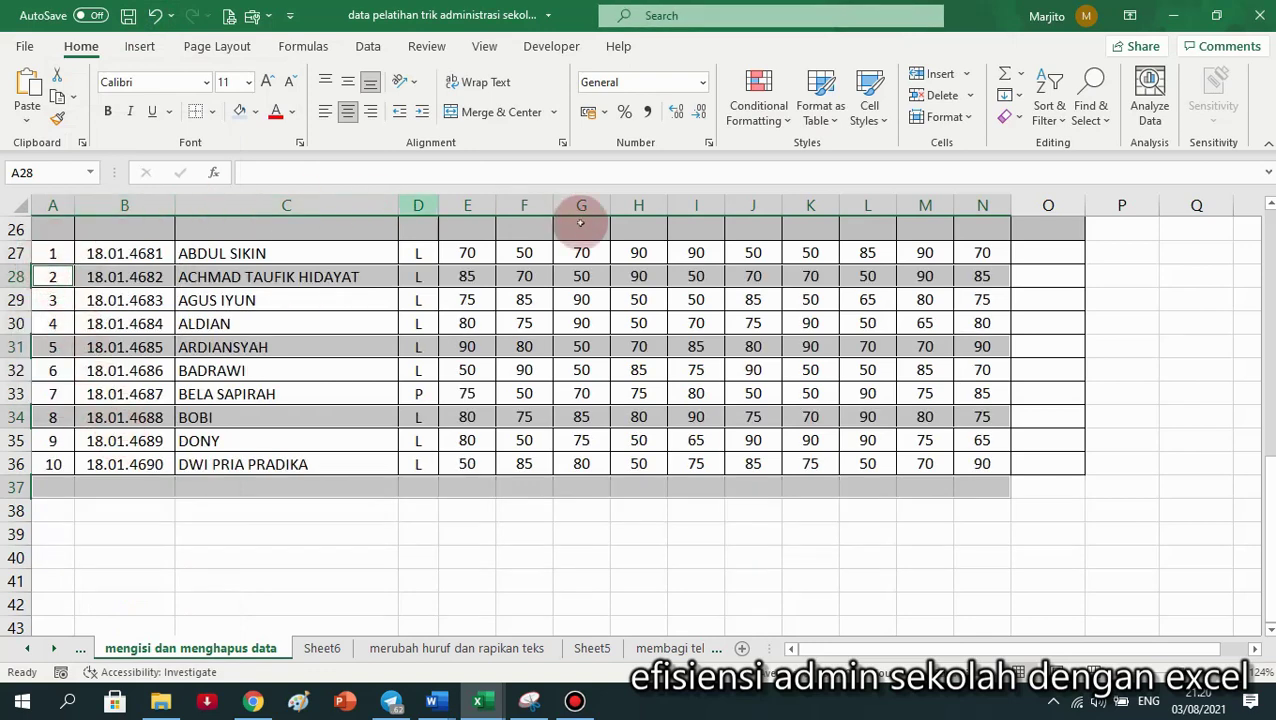
scroll(806, 270, up, 1)
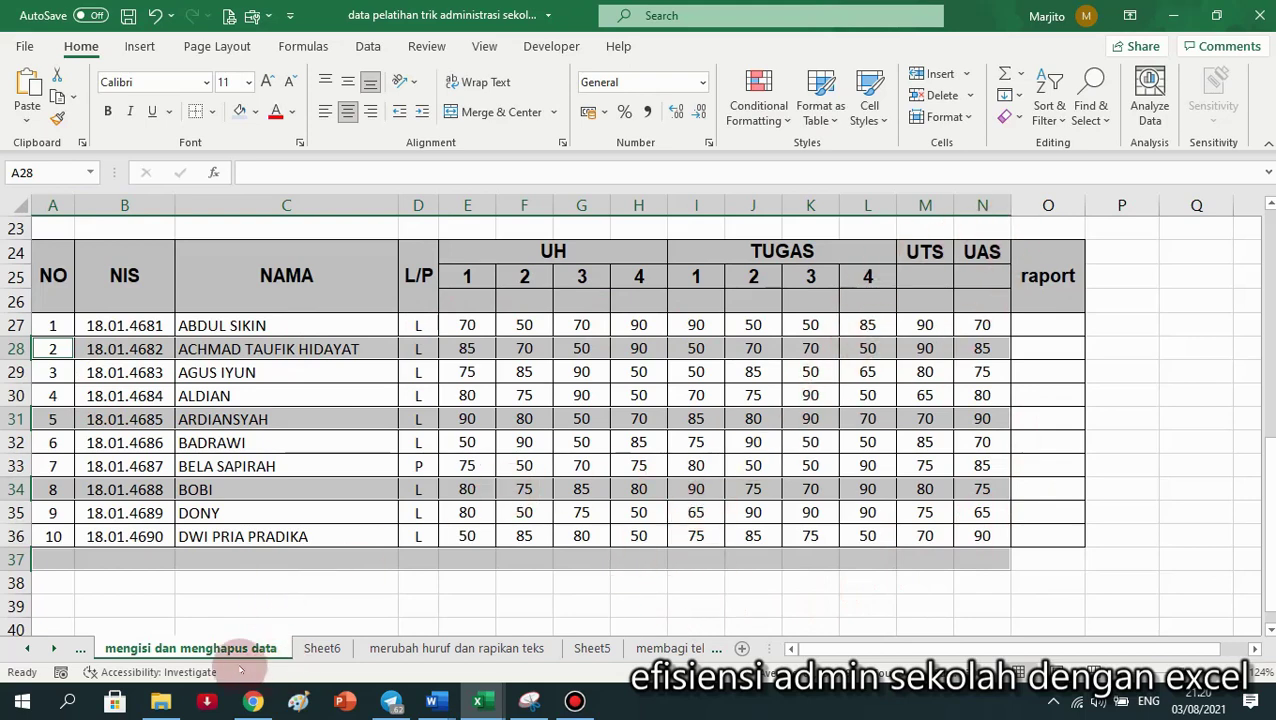
click(377, 559)
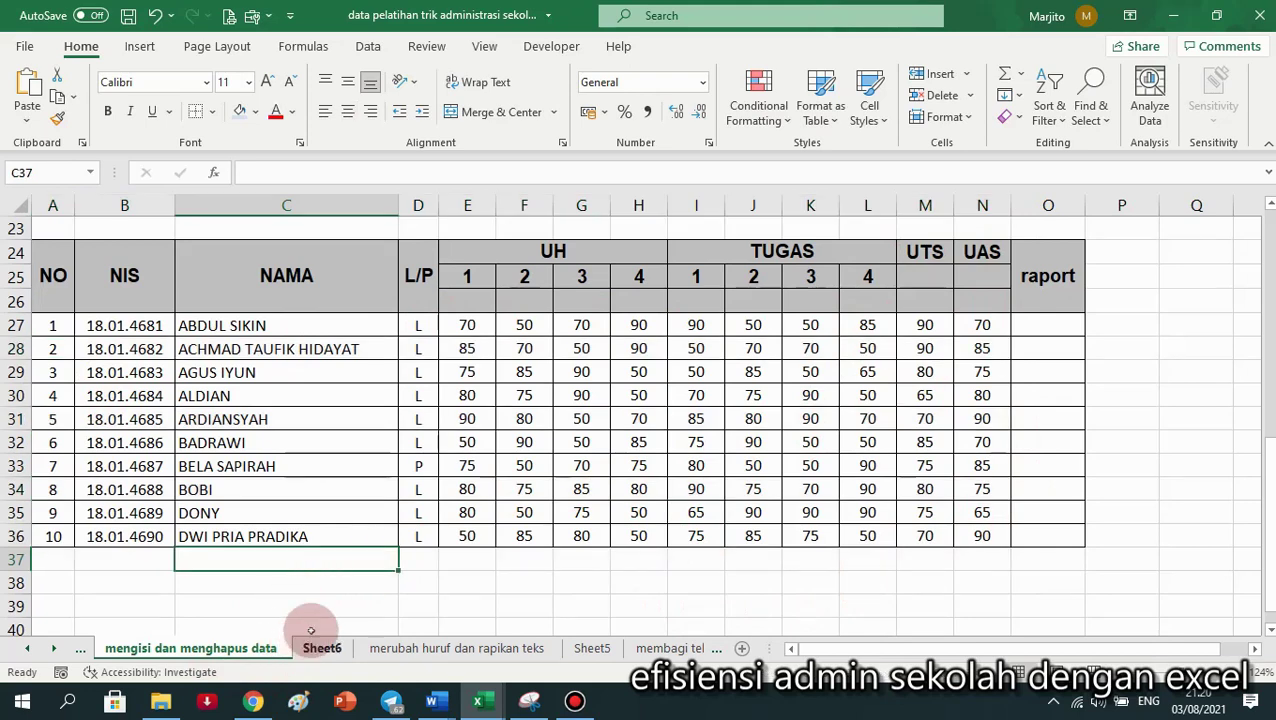